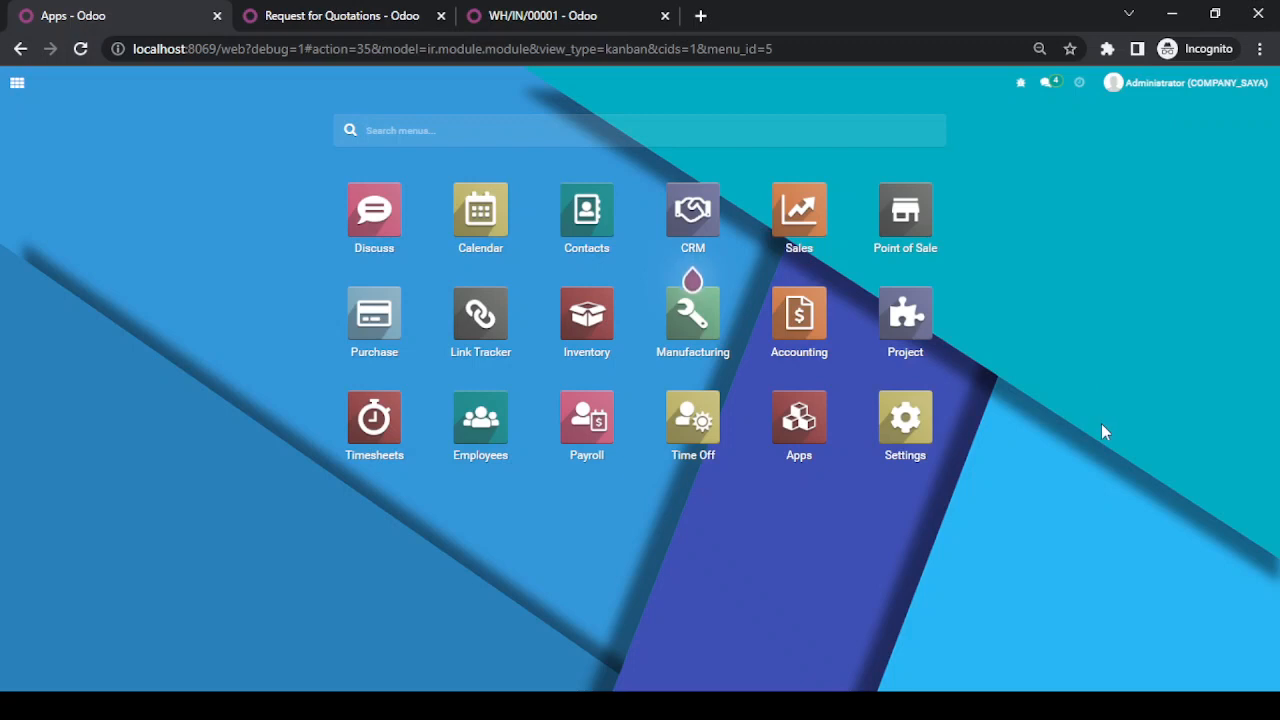
# Step: In the Purchase settings, enable Purchase Order Approval with a minimum amount of Rp1,000,000 and save the settings
pyautogui.hotkey('alt', 'Tab')
pyautogui.click(385, 319)
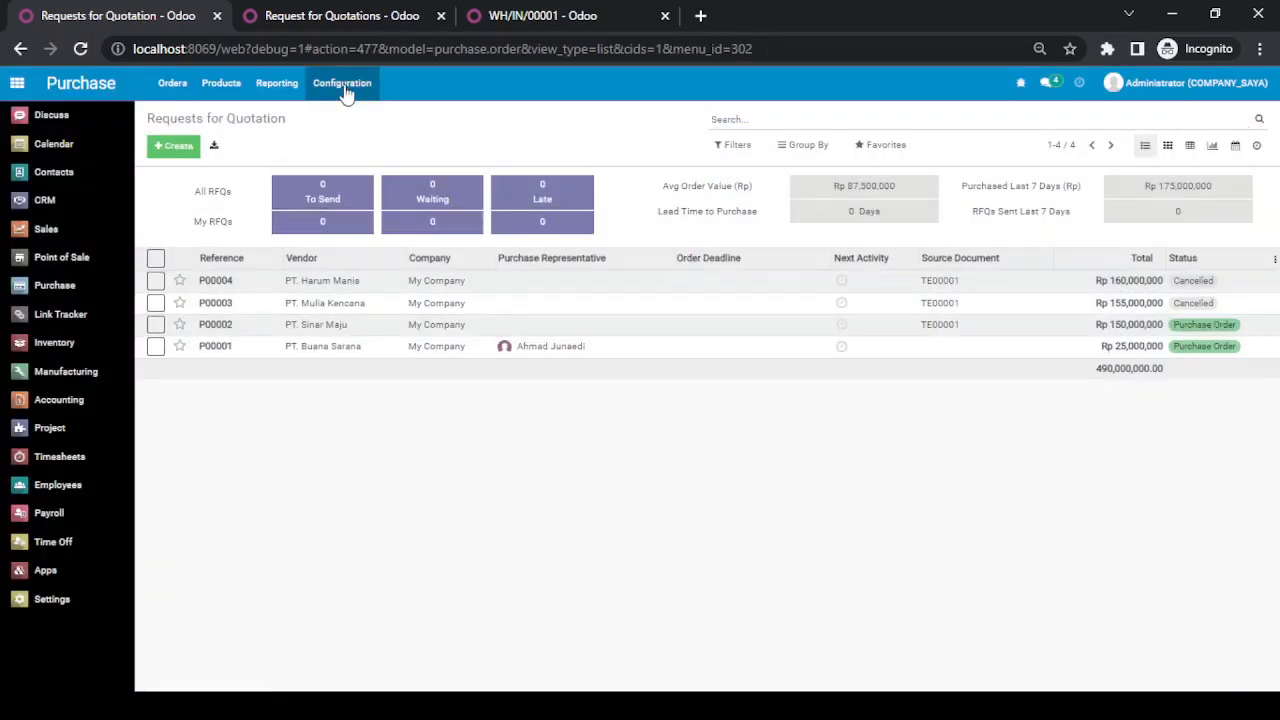
pyautogui.click(342, 83)
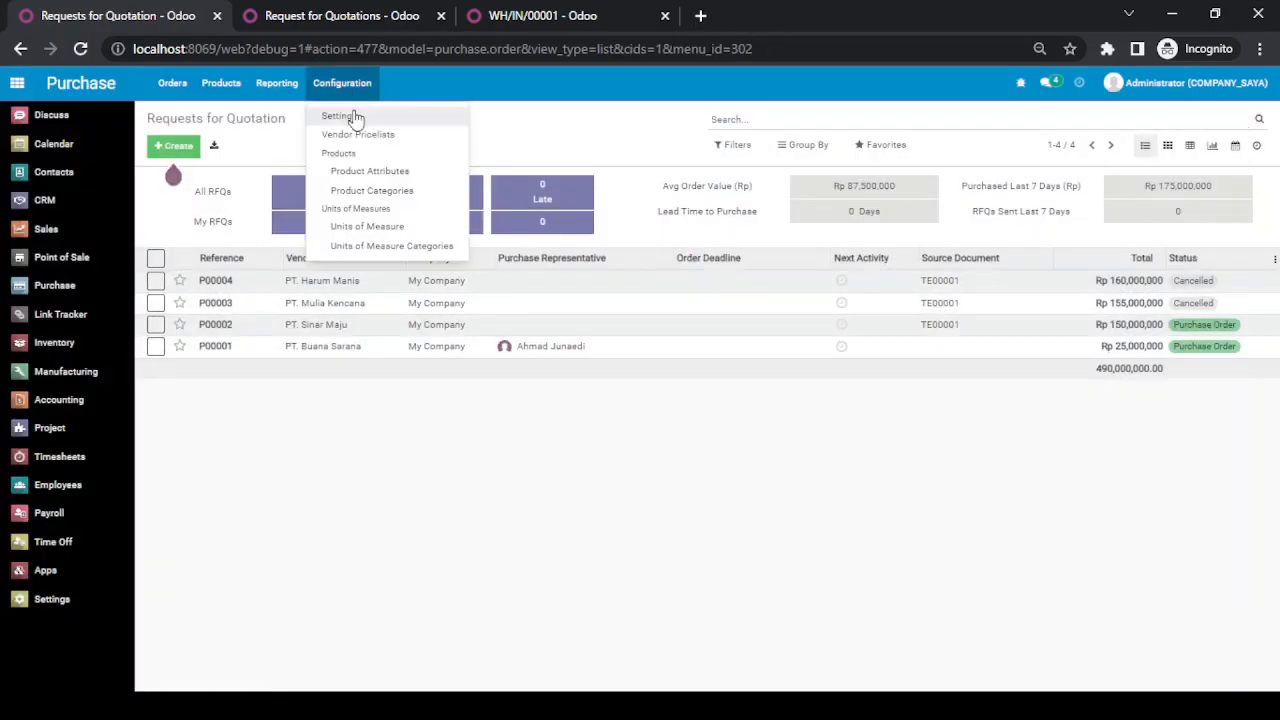
pyautogui.click(355, 119)
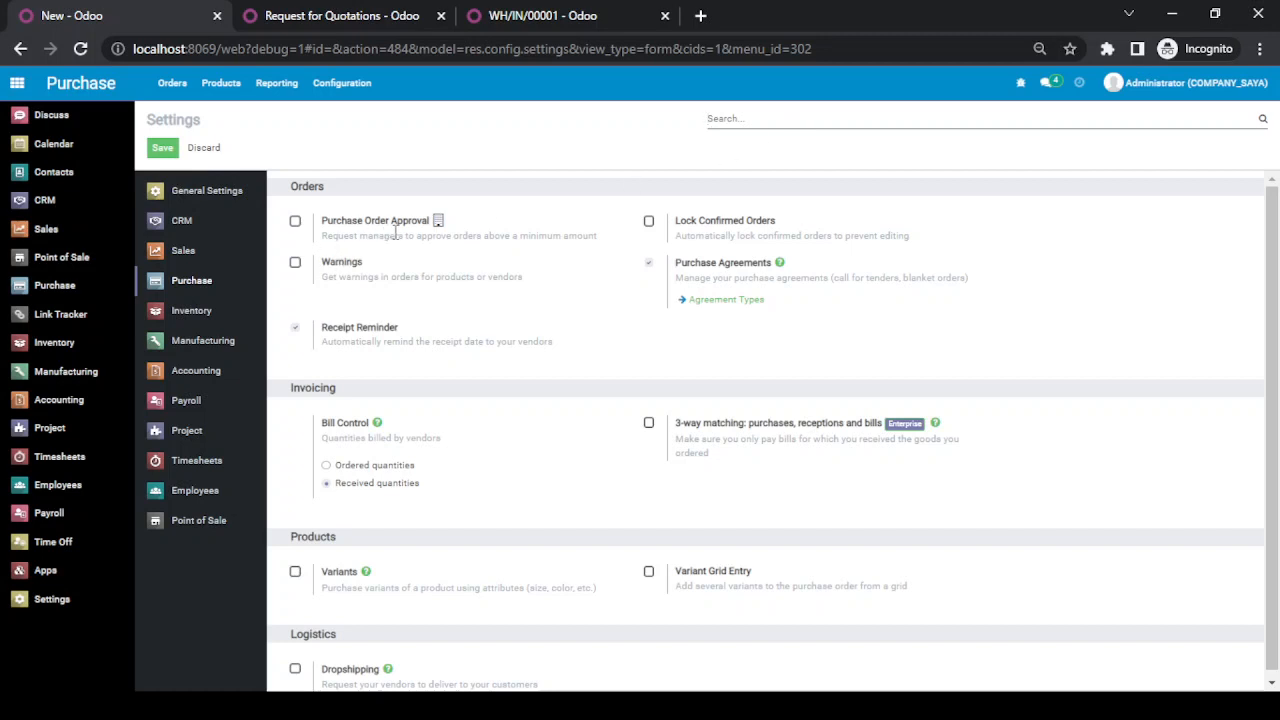
pyautogui.moveTo(380, 226)
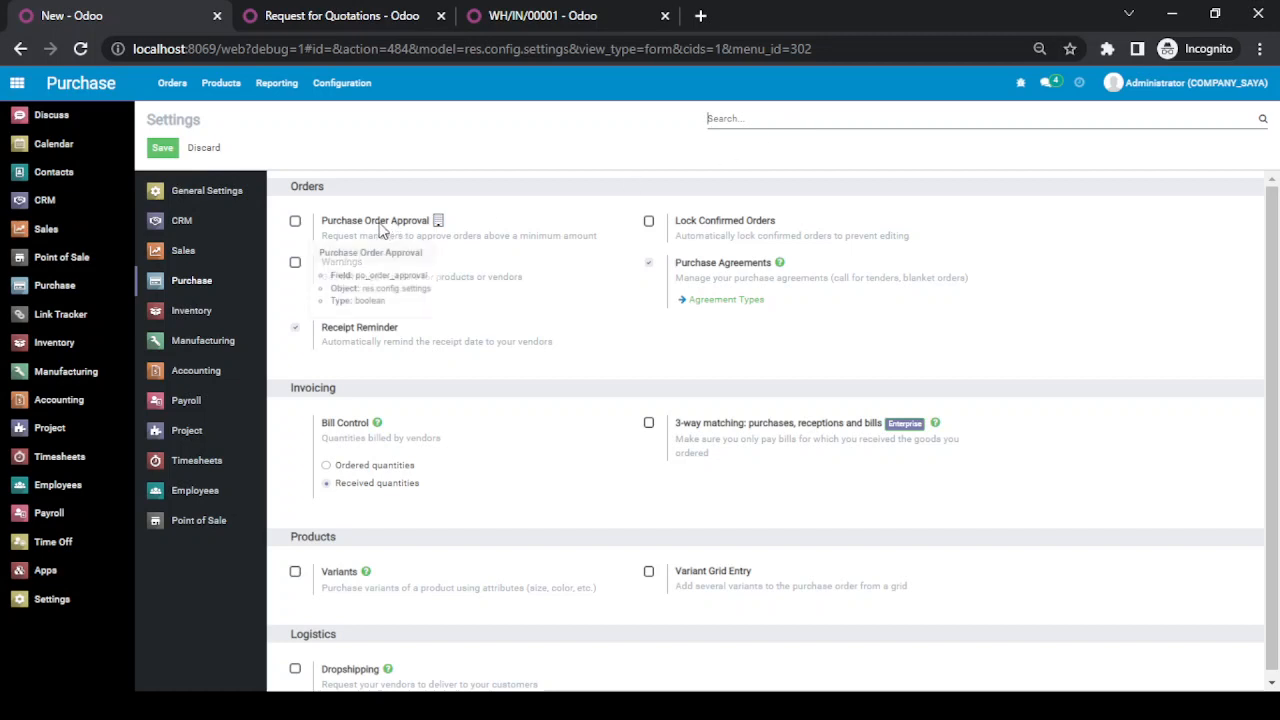
pyautogui.click(296, 222)
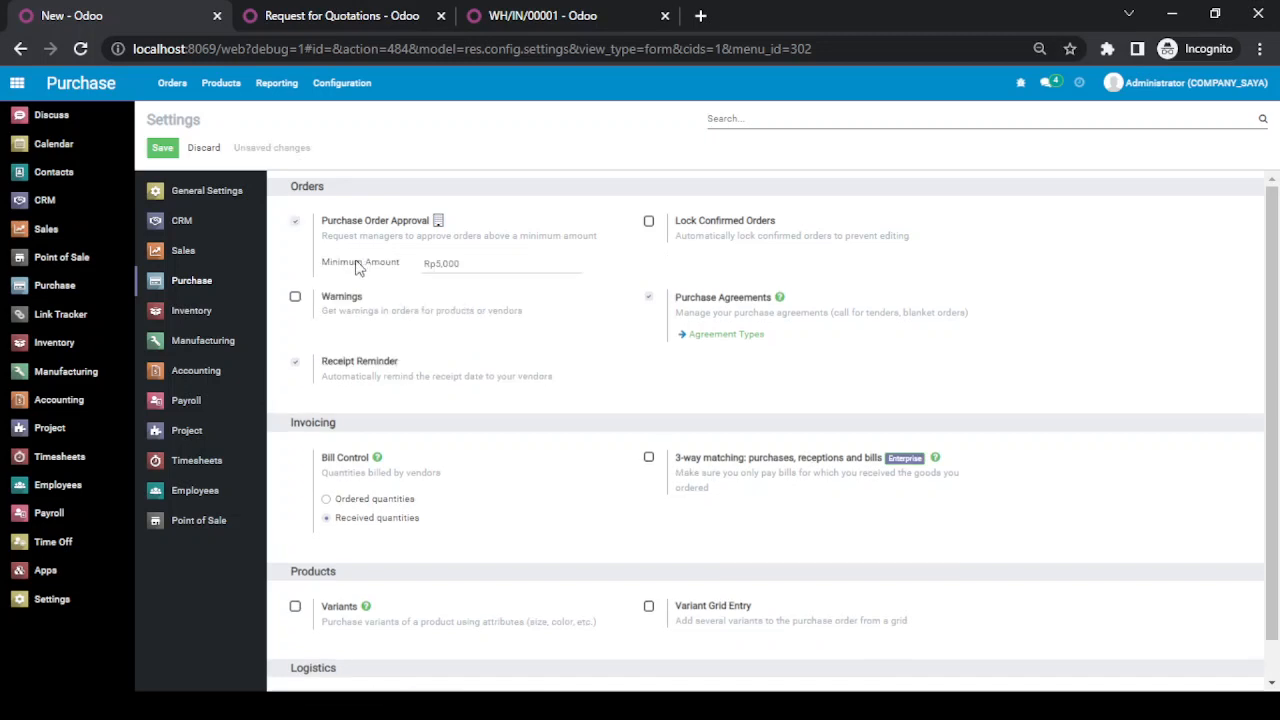
pyautogui.doubleClick(475, 266)
pyautogui.write('1')
pyautogui.click(164, 149)
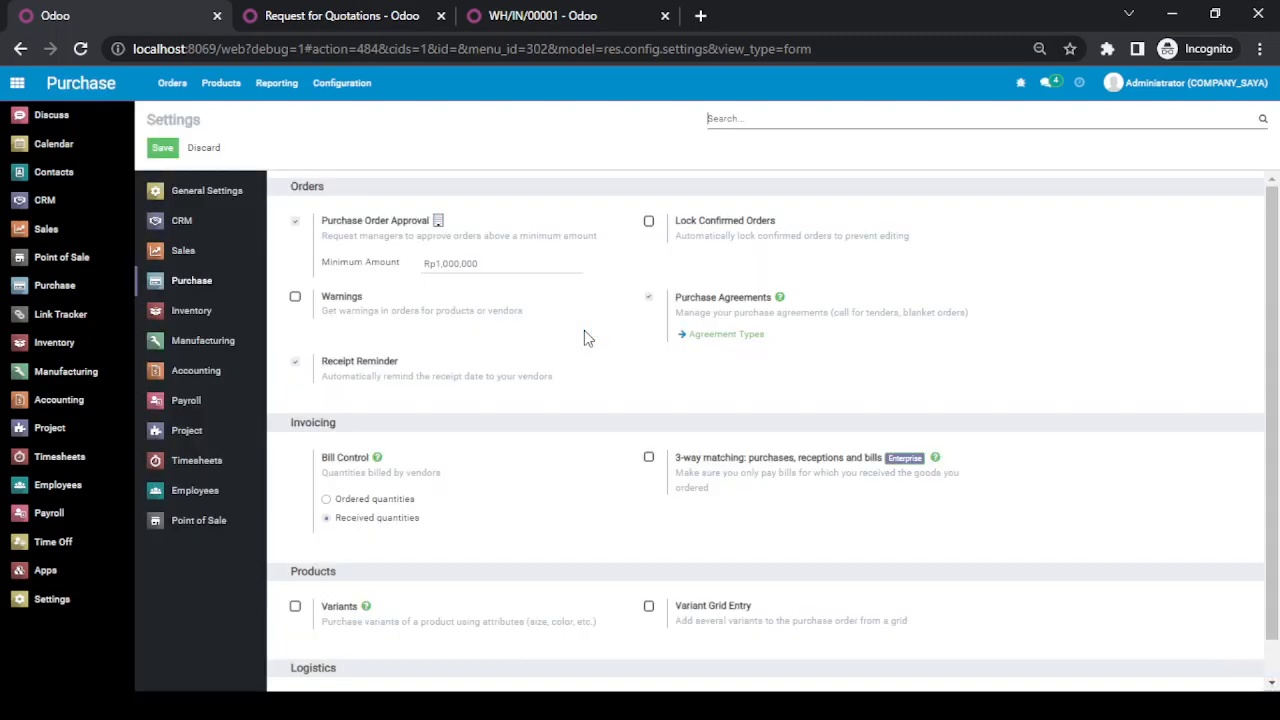
# Step: Start a new user record in the general settings, named Purchase User, and fill in its e-mail address
pyautogui.click(70, 599)
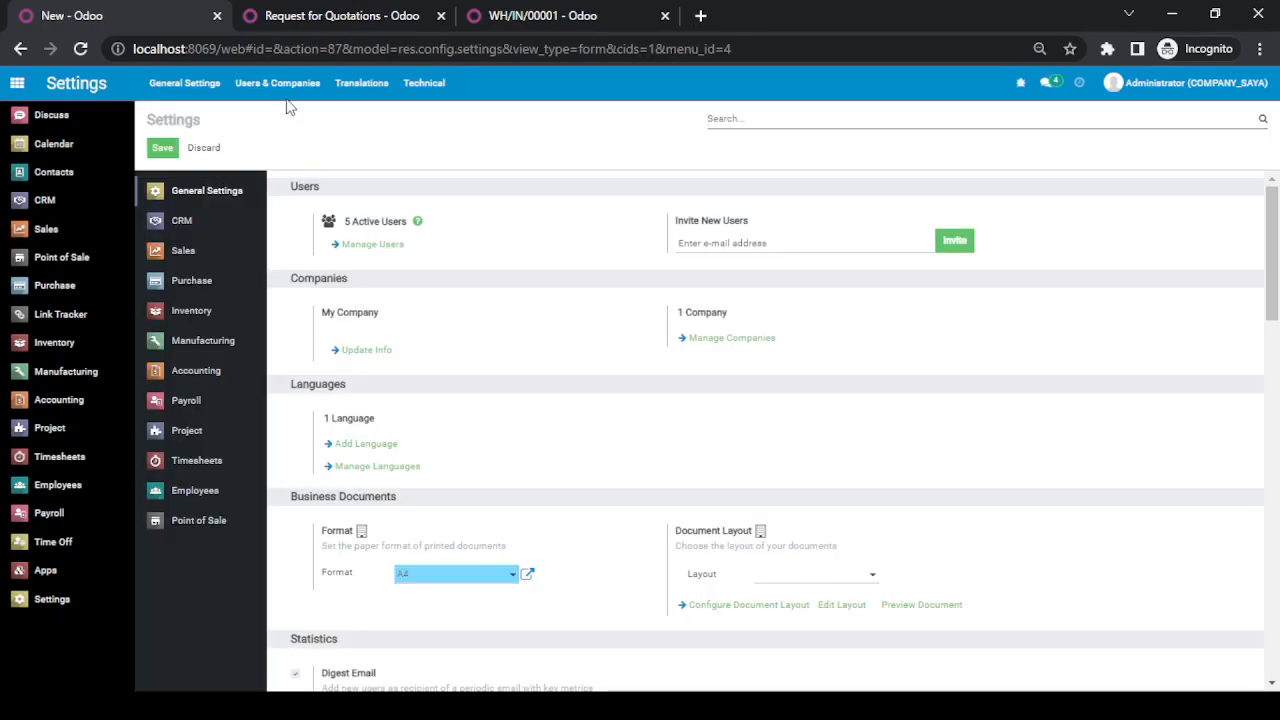
pyautogui.click(280, 85)
pyautogui.click(283, 118)
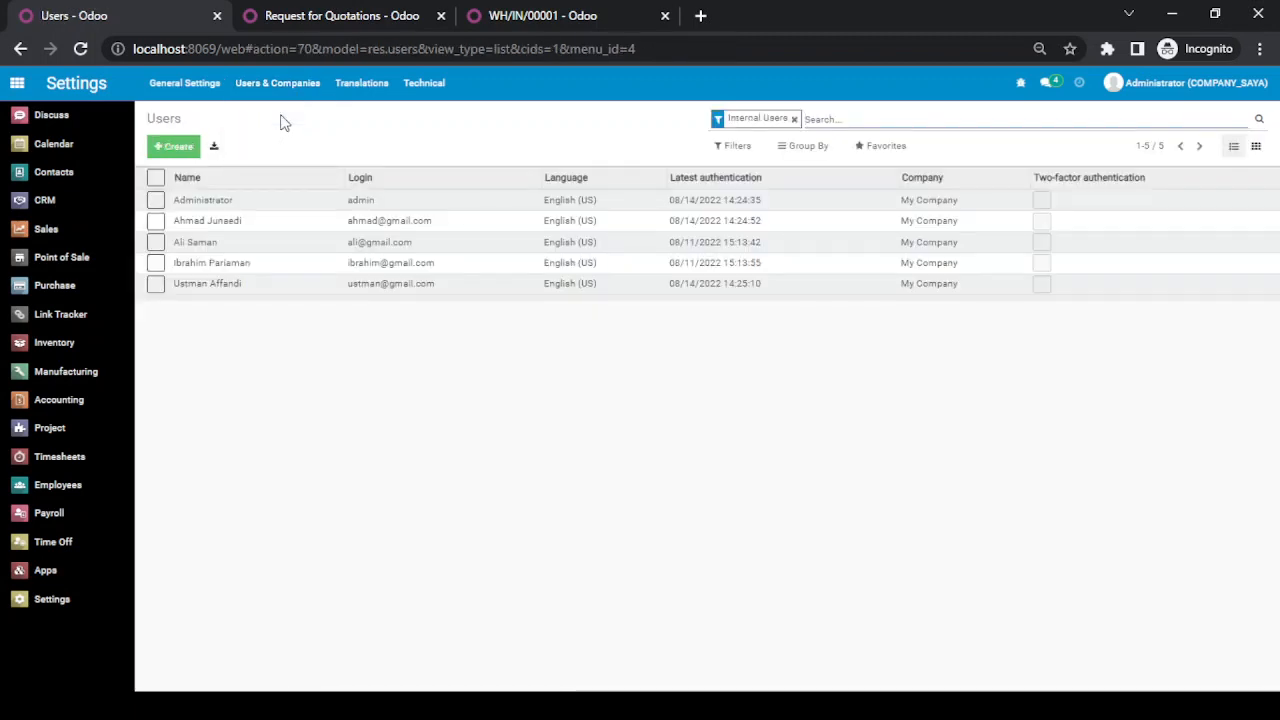
pyautogui.click(176, 150)
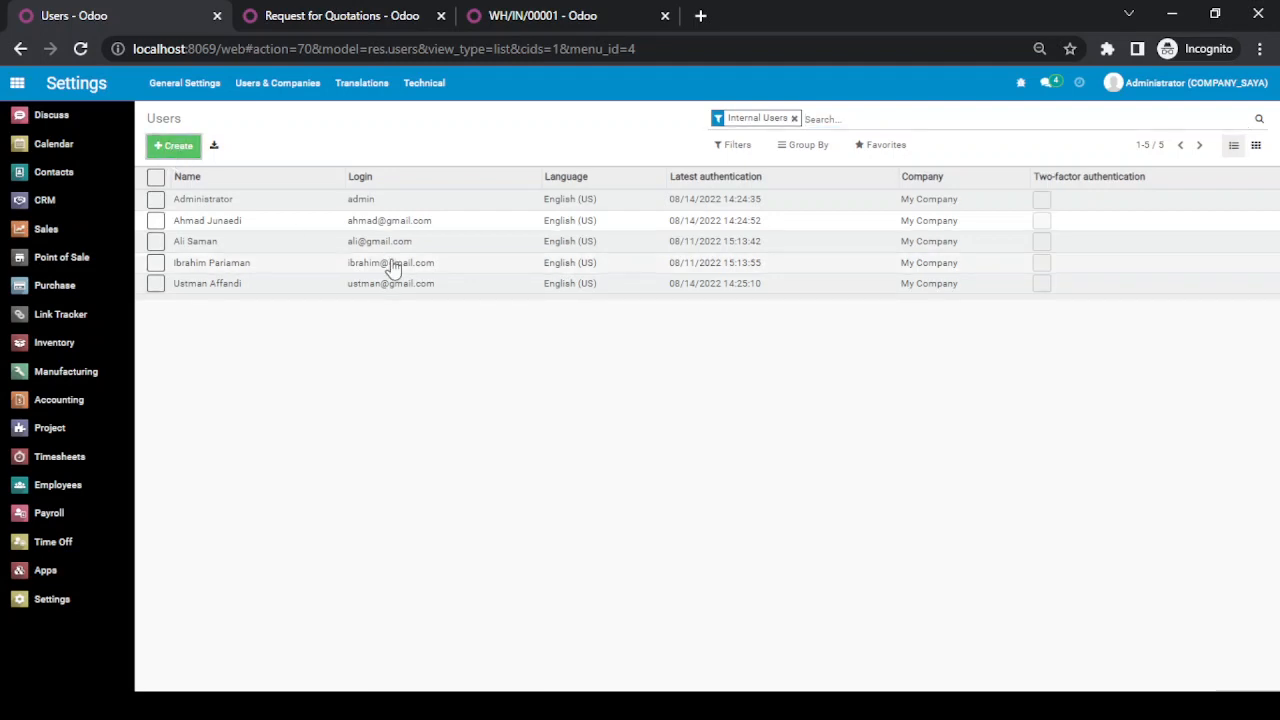
pyautogui.write('P')
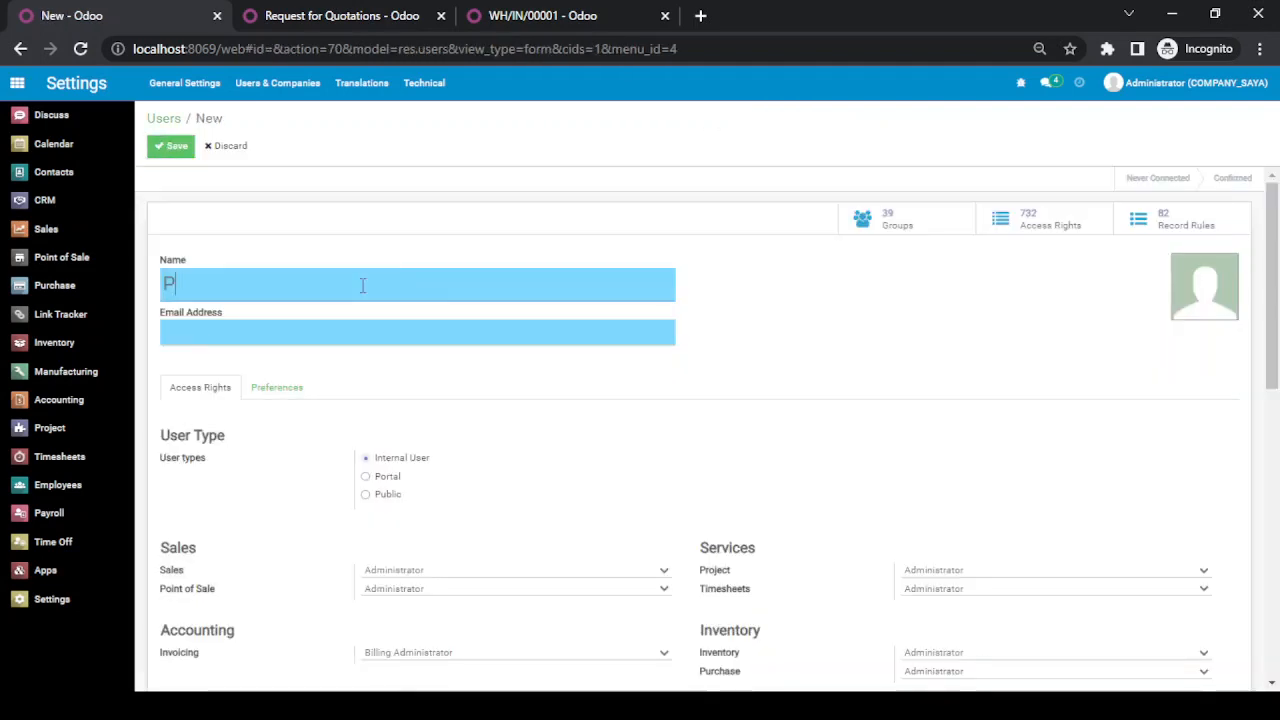
pyautogui.write('urchase ')
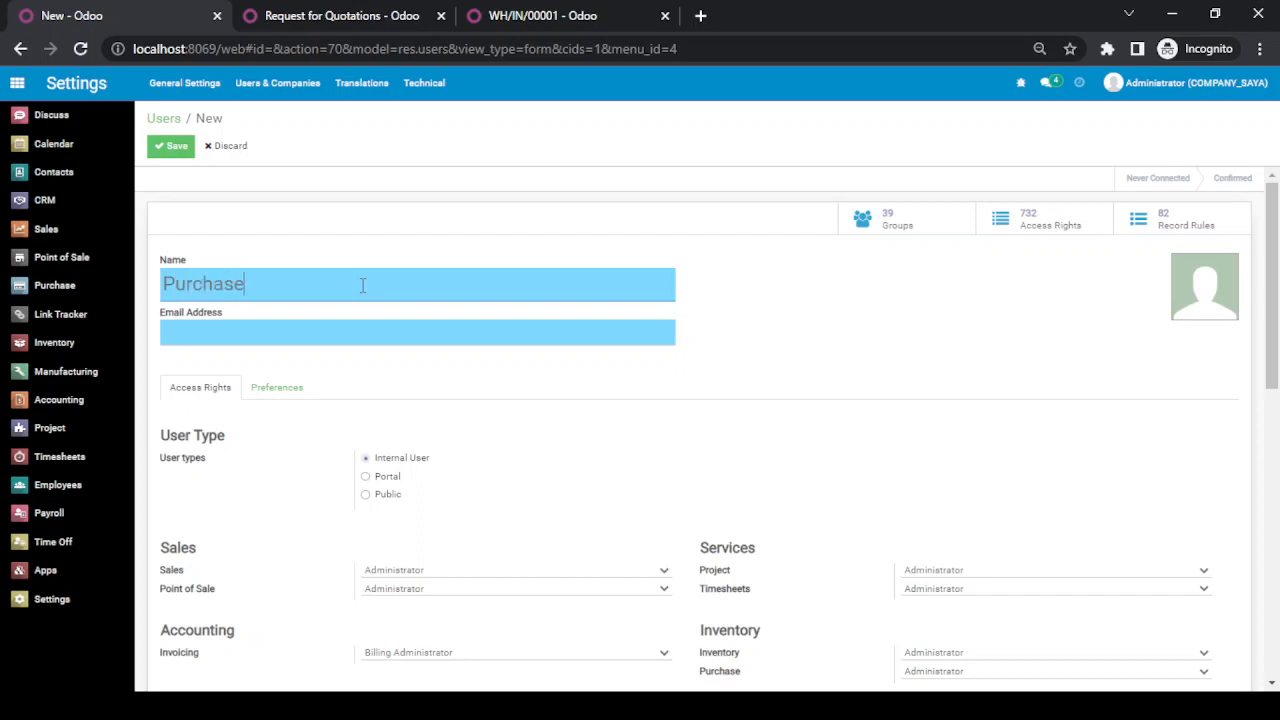
pyautogui.write('User')
pyautogui.press('Tab')
pyautogui.write('p')
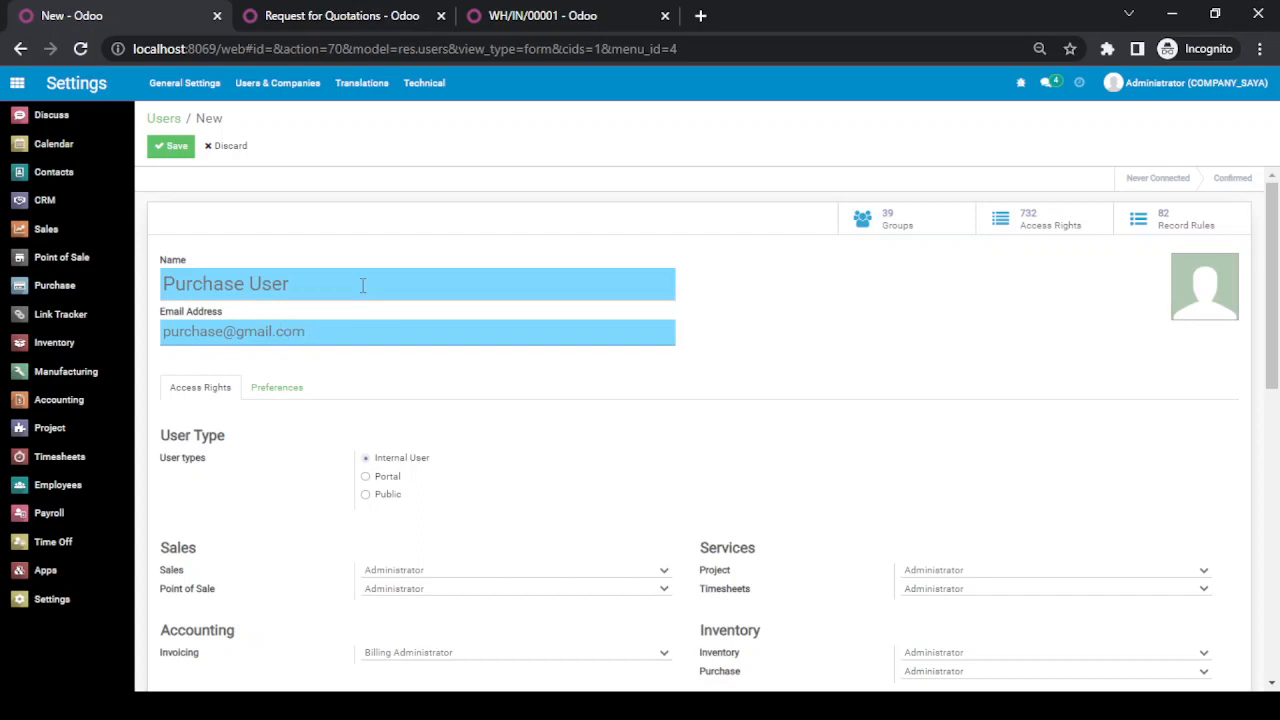
# Step: Set the new user's Purchase access right to User and save the user record
pyautogui.scroll(-5, 729, 360)
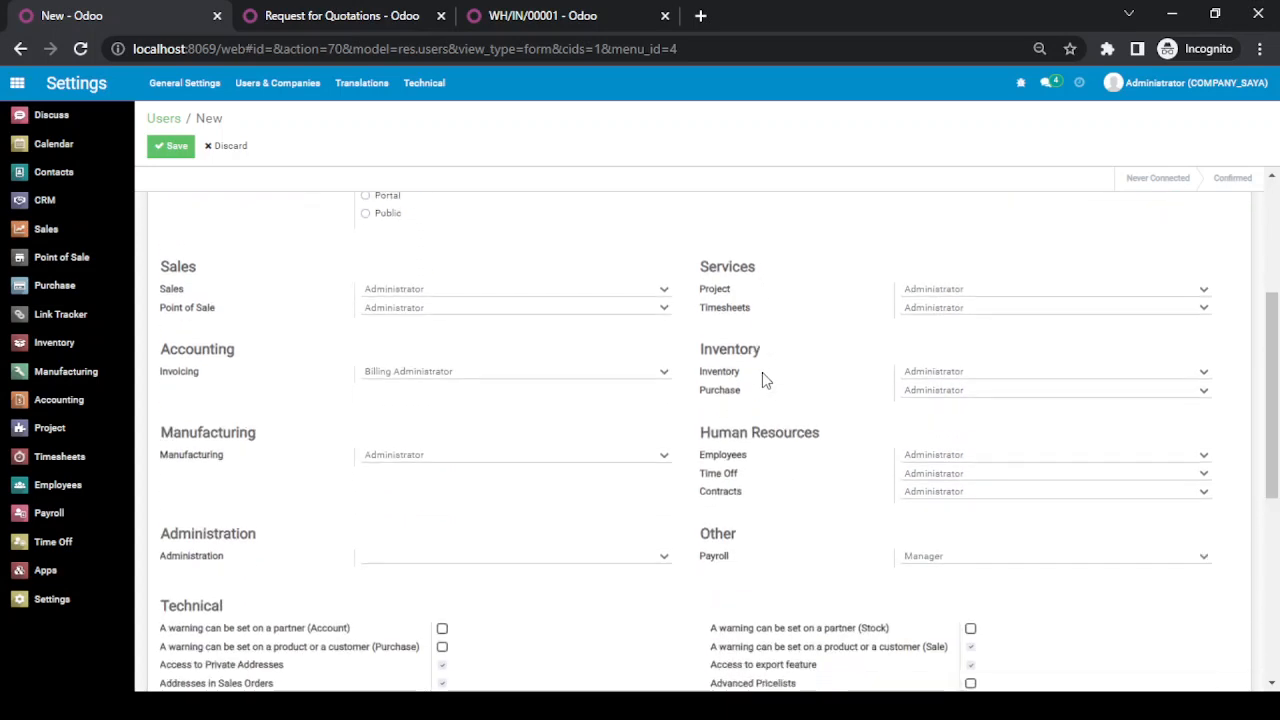
pyautogui.click(1006, 397)
pyautogui.click(974, 424)
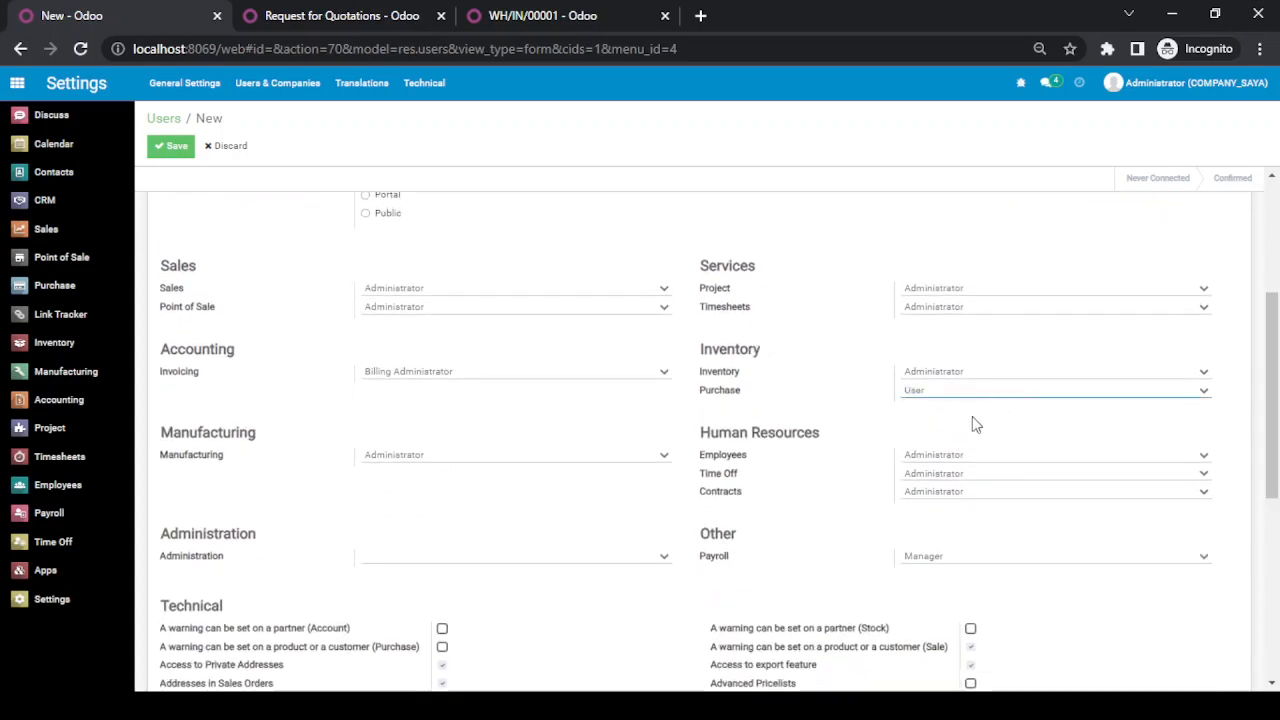
pyautogui.scroll(5, 925, 420)
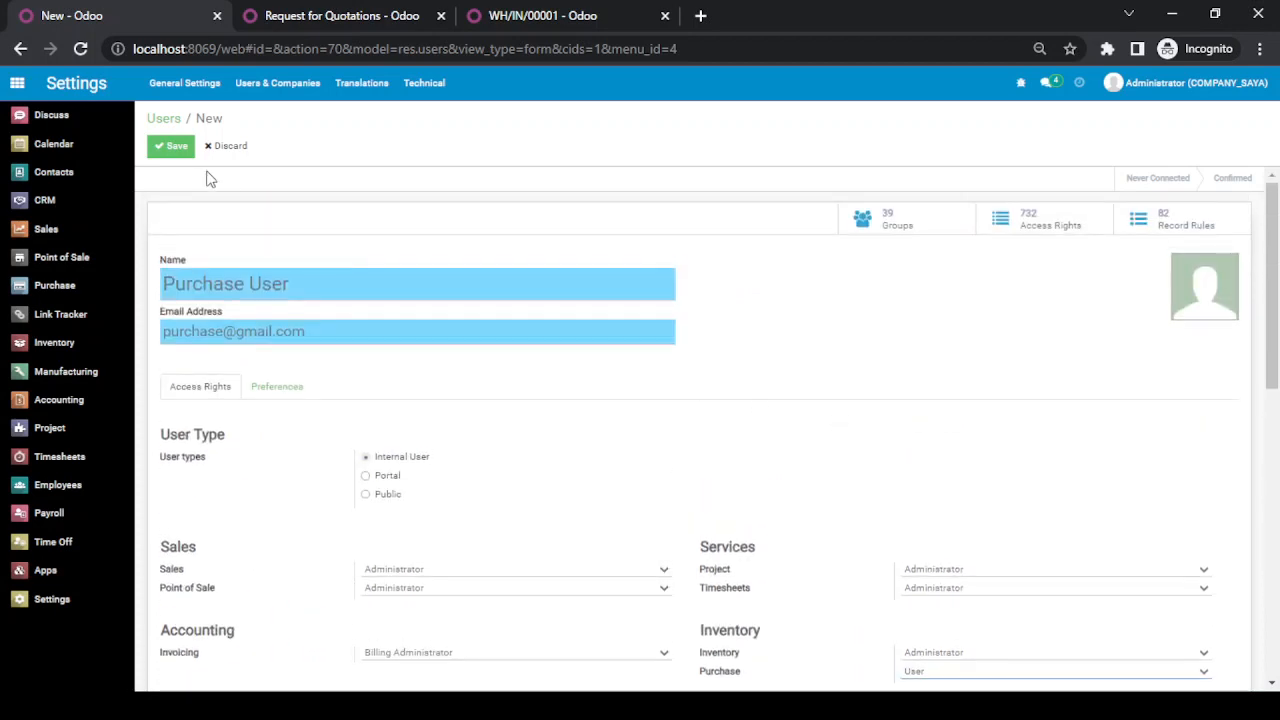
pyautogui.click(177, 147)
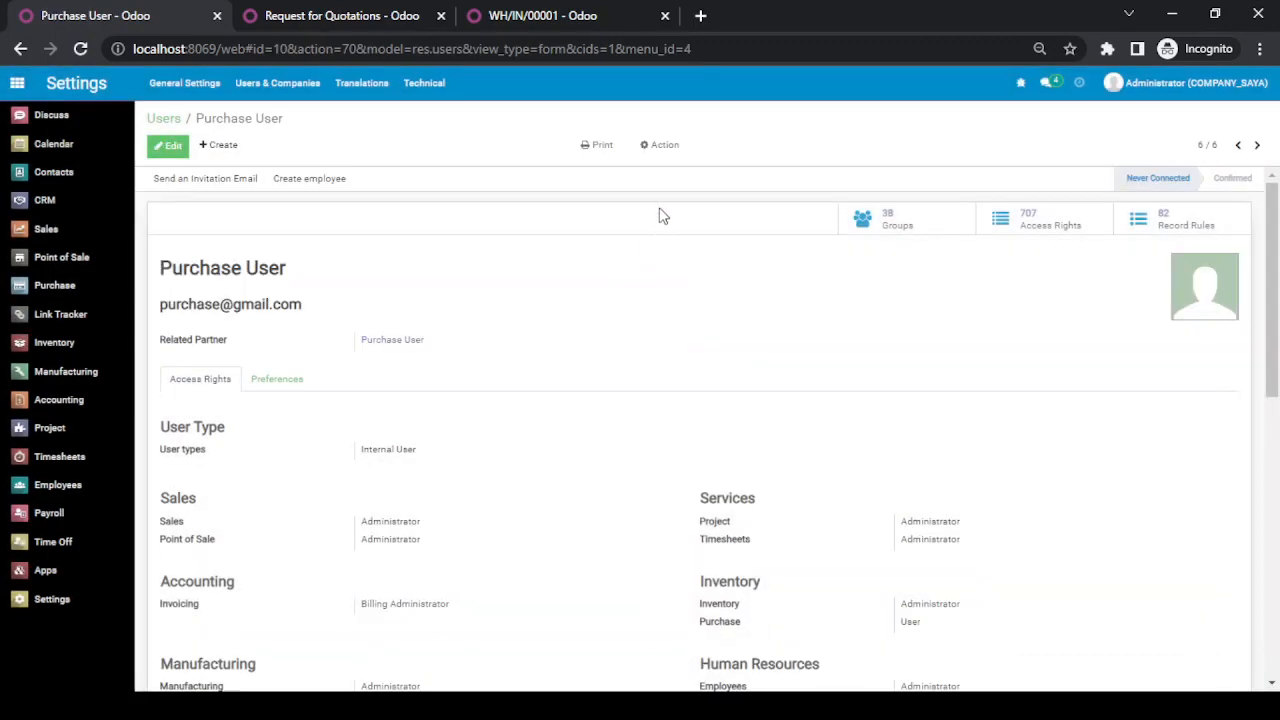
# Step: Set a new password for the Purchase User account through the Change Password action
pyautogui.click(661, 148)
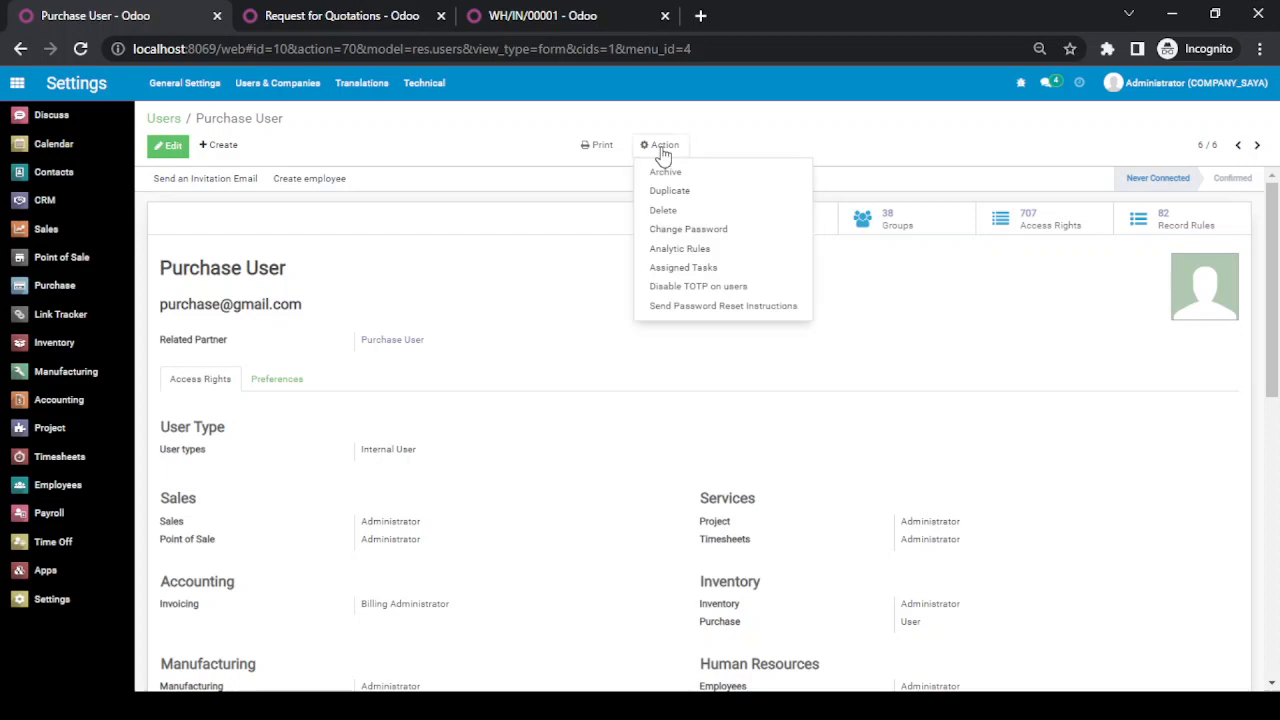
pyautogui.click(712, 229)
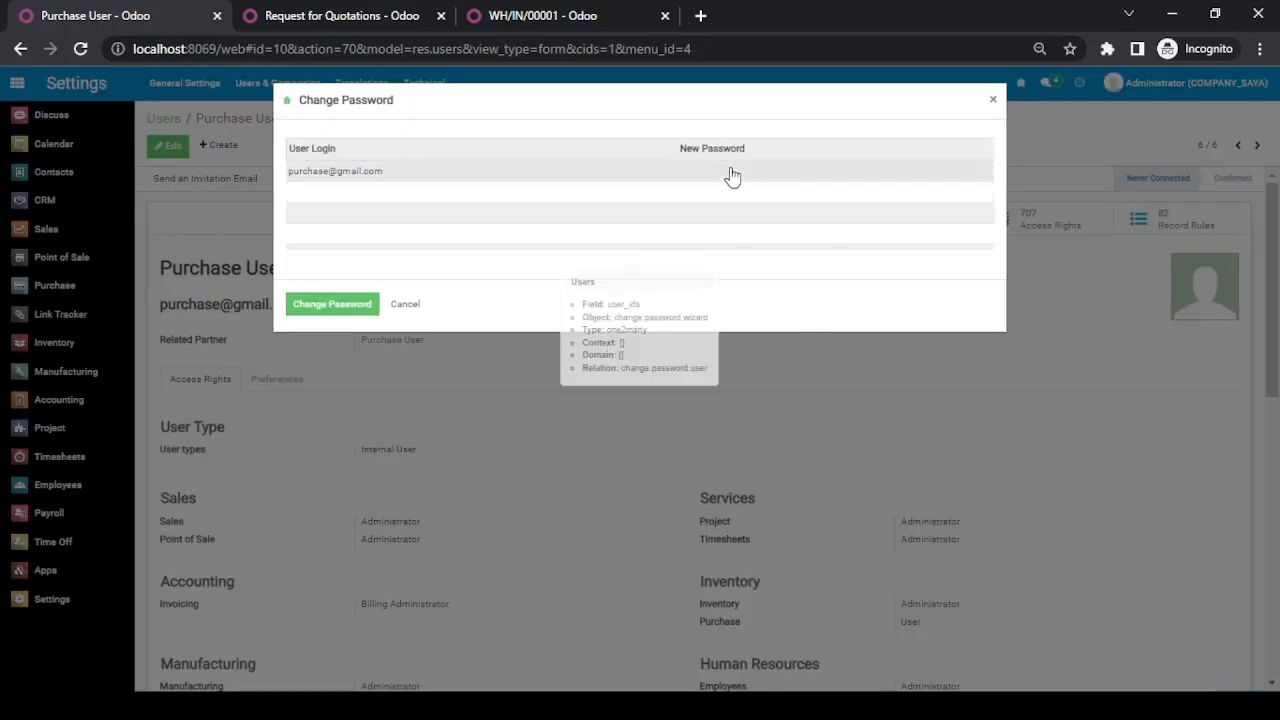
pyautogui.click(732, 170)
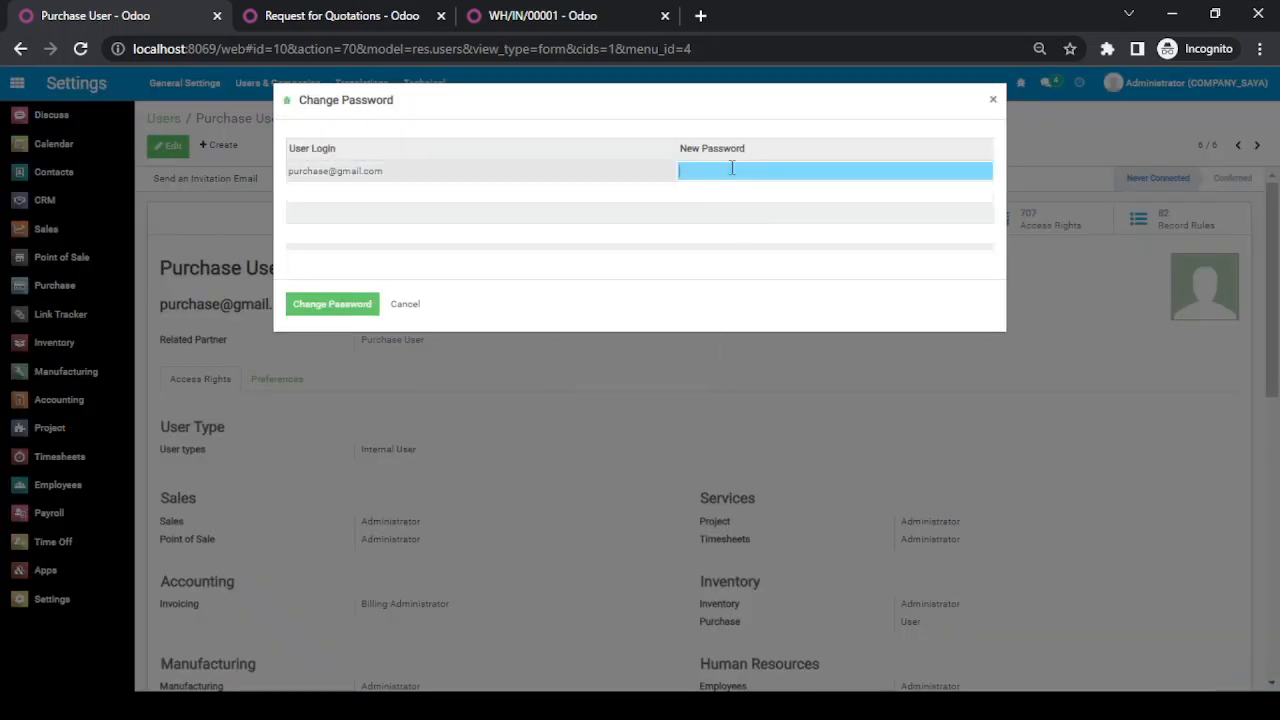
pyautogui.click(357, 309)
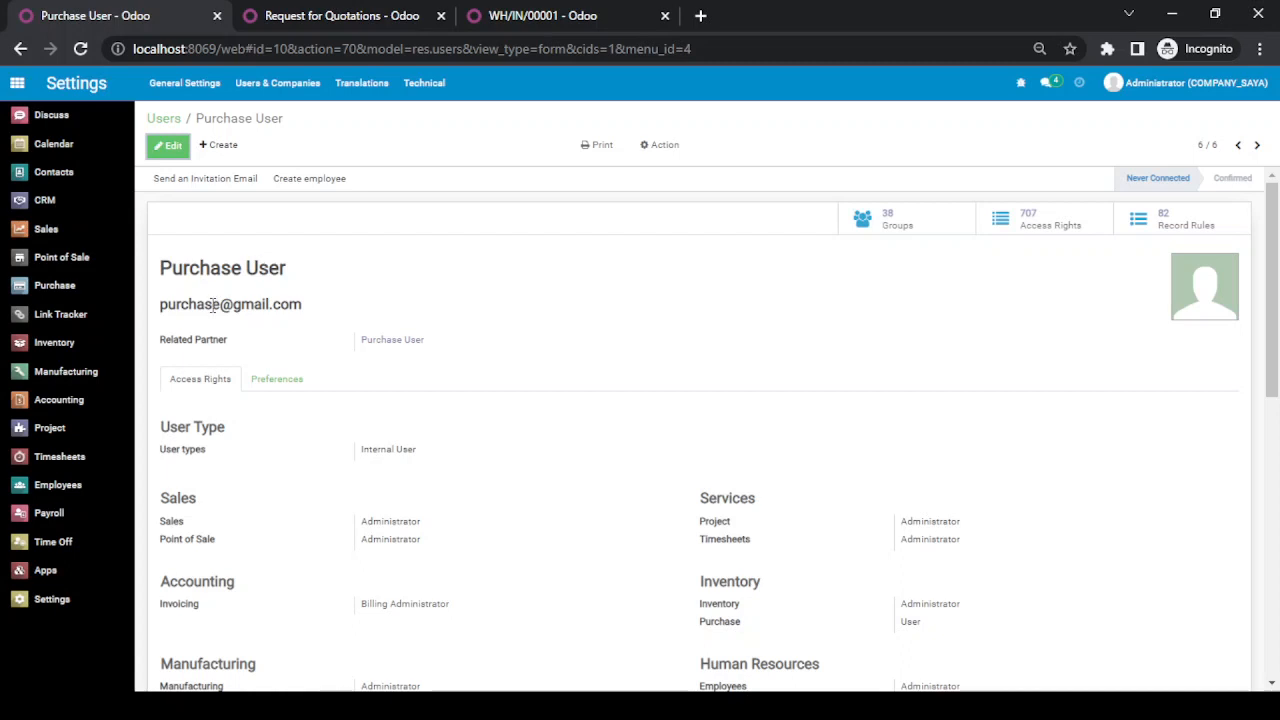
# Step: Copy the new user's login e-mail, log out of the administrator account, and log in with that e-mail and the account password
pyautogui.tripleClick(212, 306)
pyautogui.hotkey('ctrl', 'c')
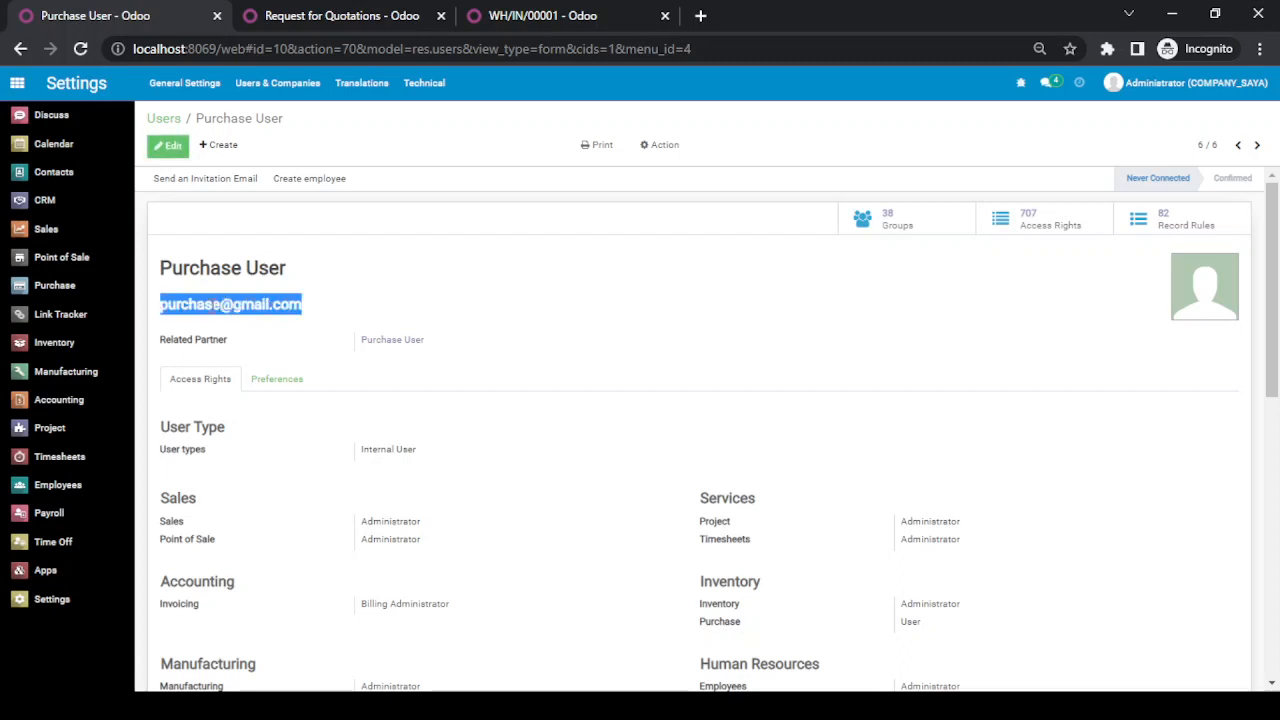
pyautogui.click(1143, 80)
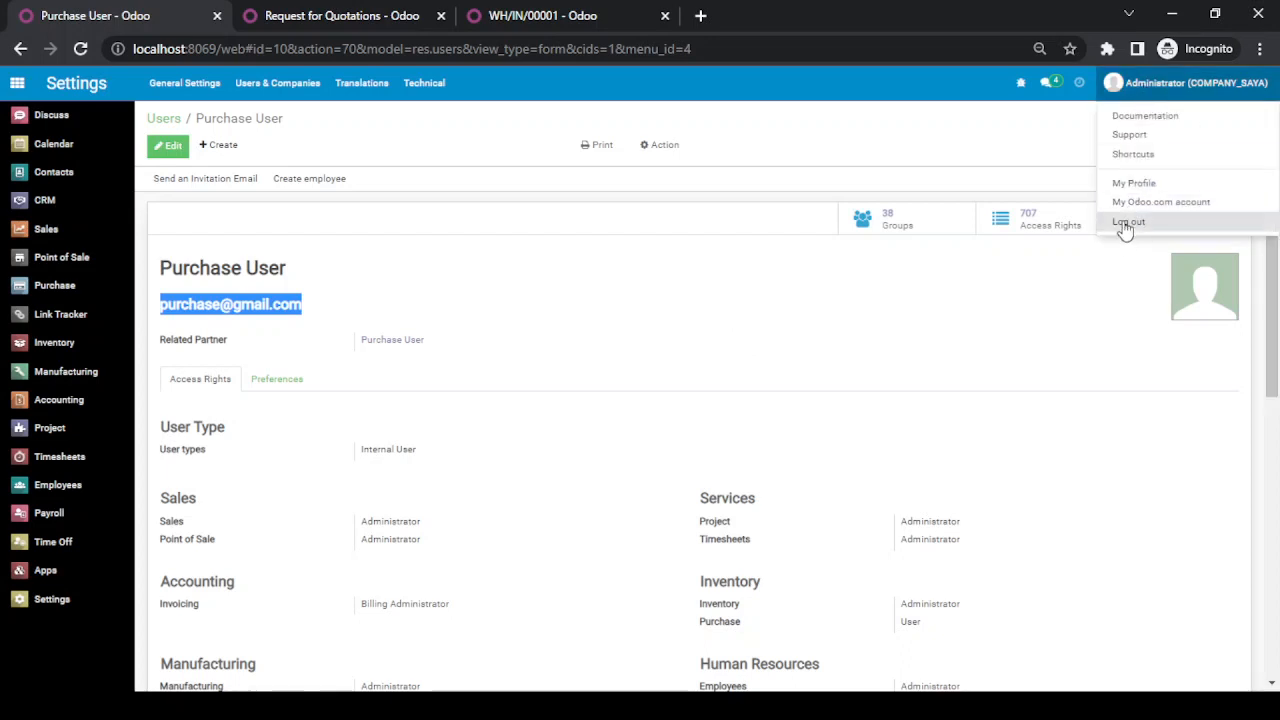
pyautogui.click(1125, 223)
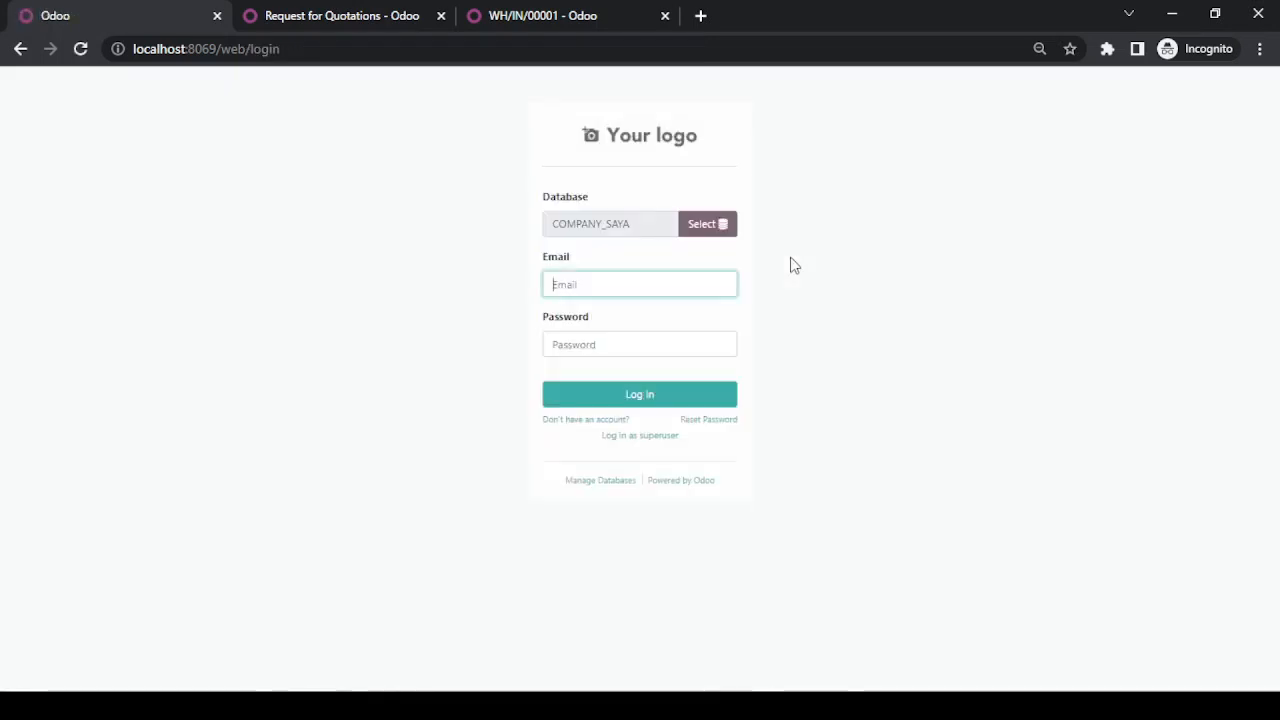
pyautogui.hotkey('ctrl', 'v')
pyautogui.press('Tab')
pyautogui.write('1')
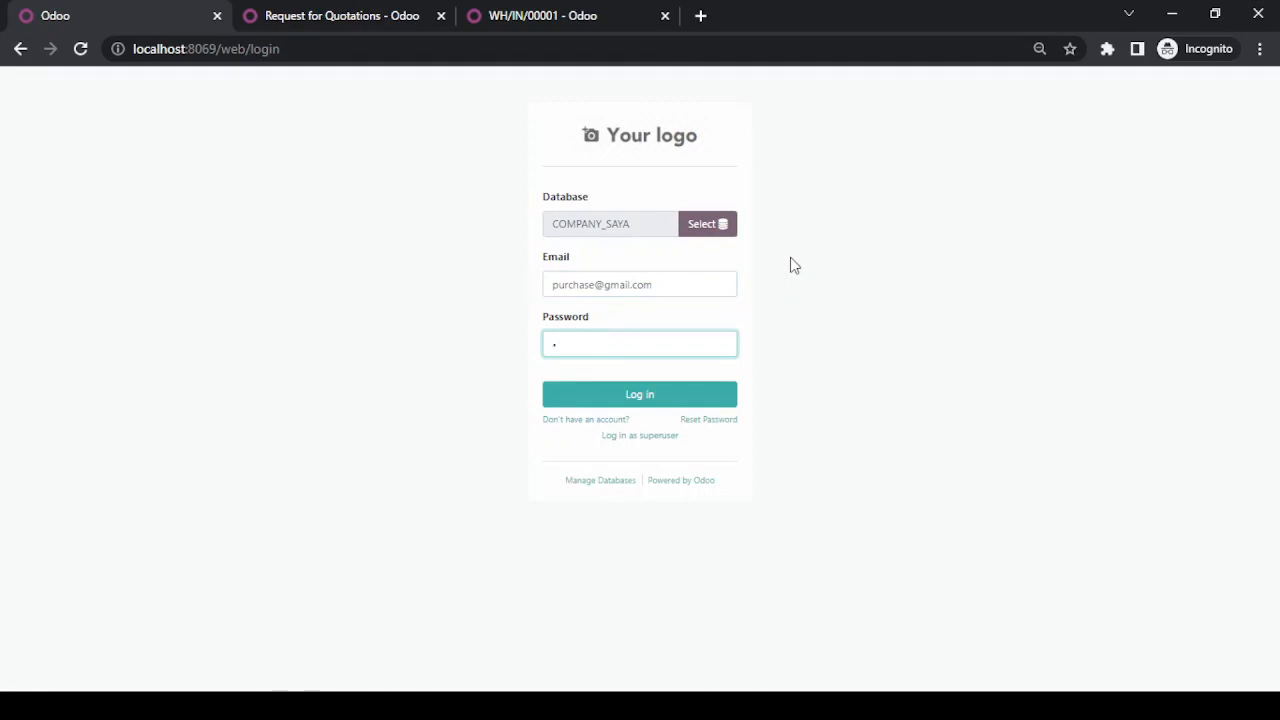
pyautogui.press('Return')
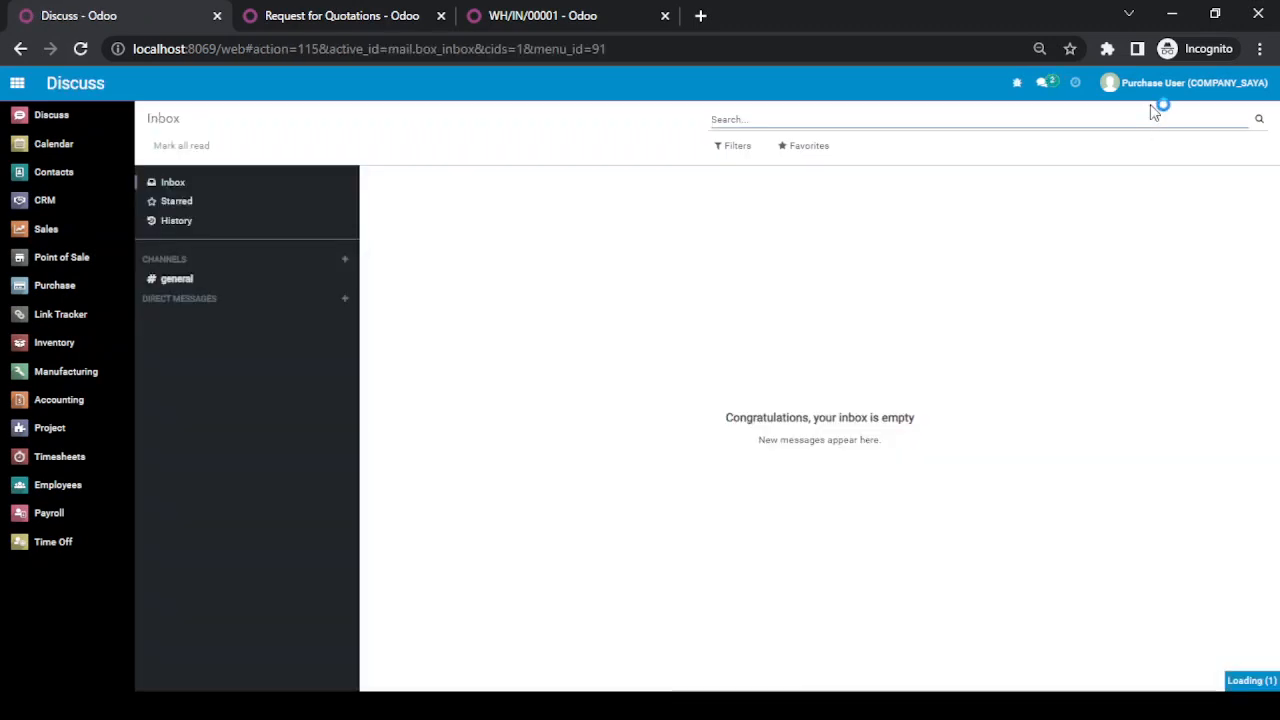
# Step: Go to the Requests for Quotation in the Purchase app and start a new request for quotation
pyautogui.click(17, 84)
pyautogui.click(375, 320)
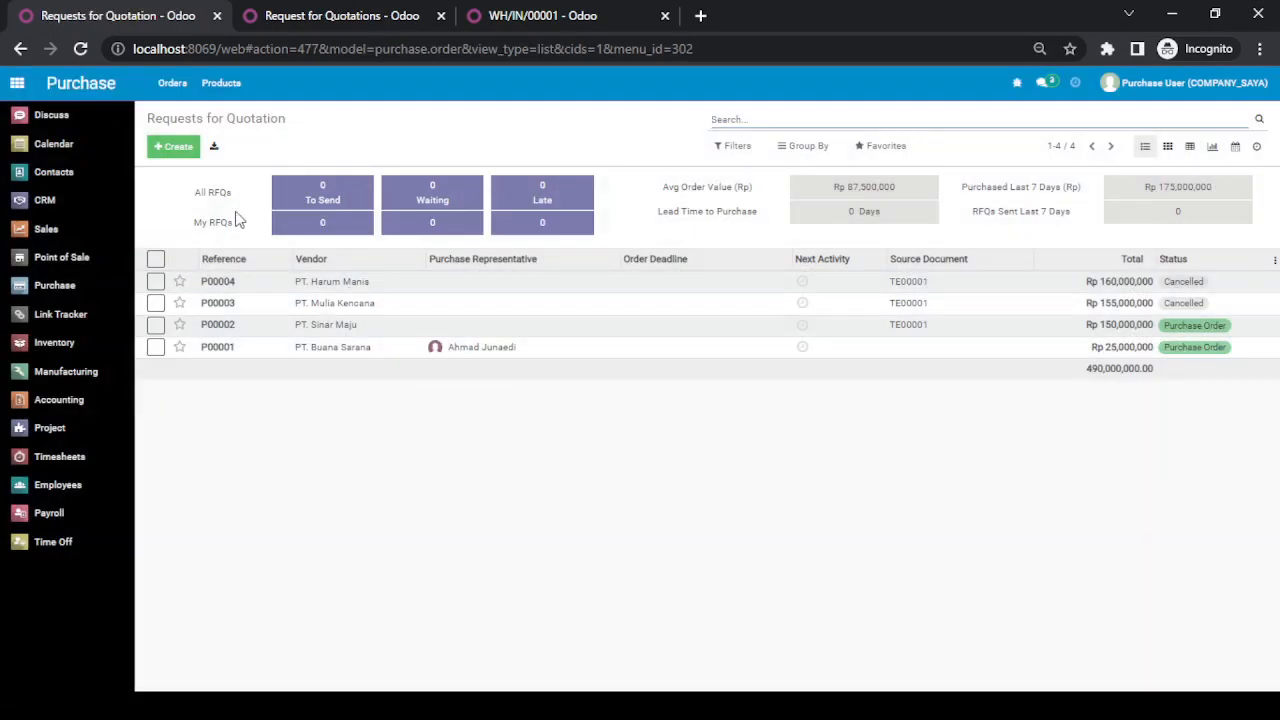
pyautogui.click(174, 88)
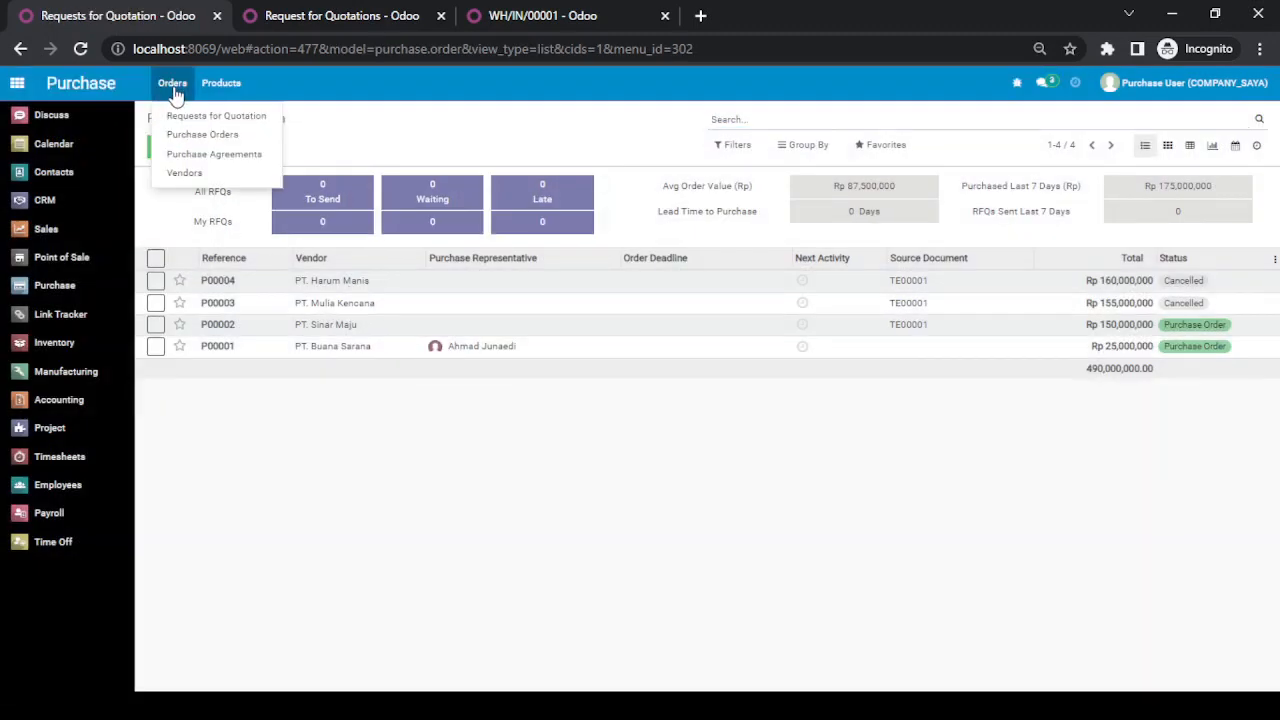
pyautogui.click(226, 116)
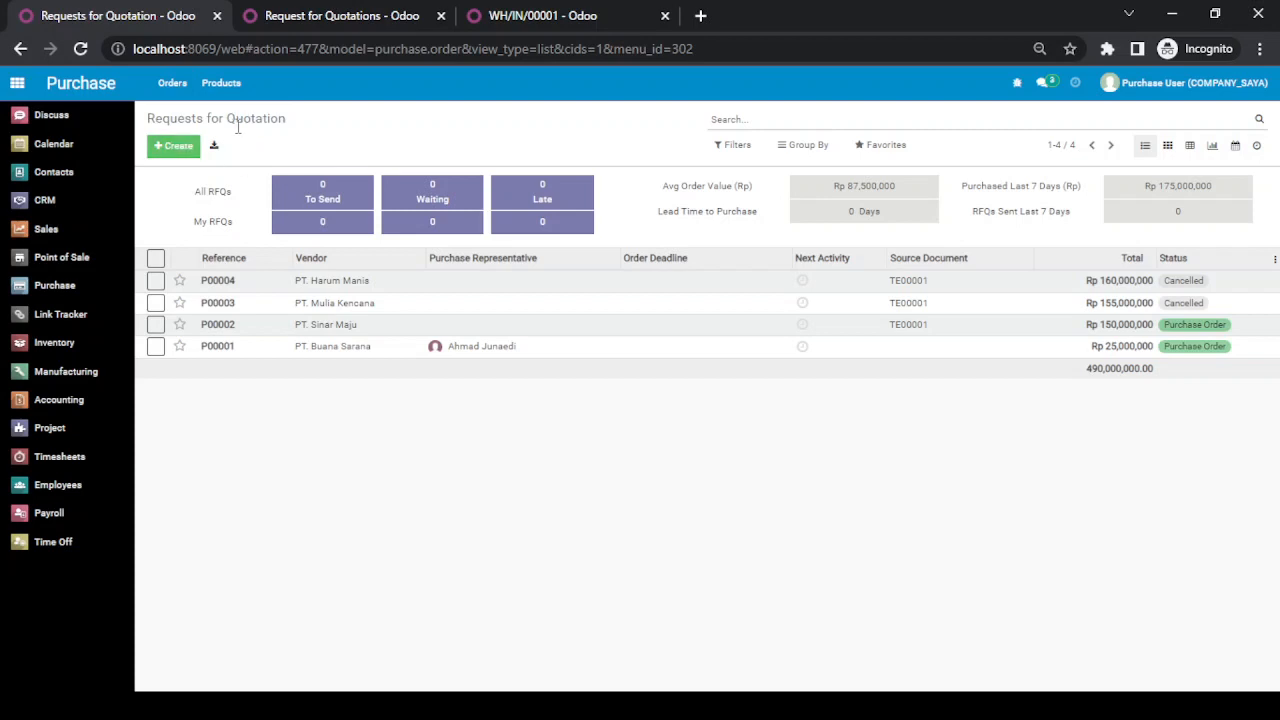
pyautogui.click(181, 151)
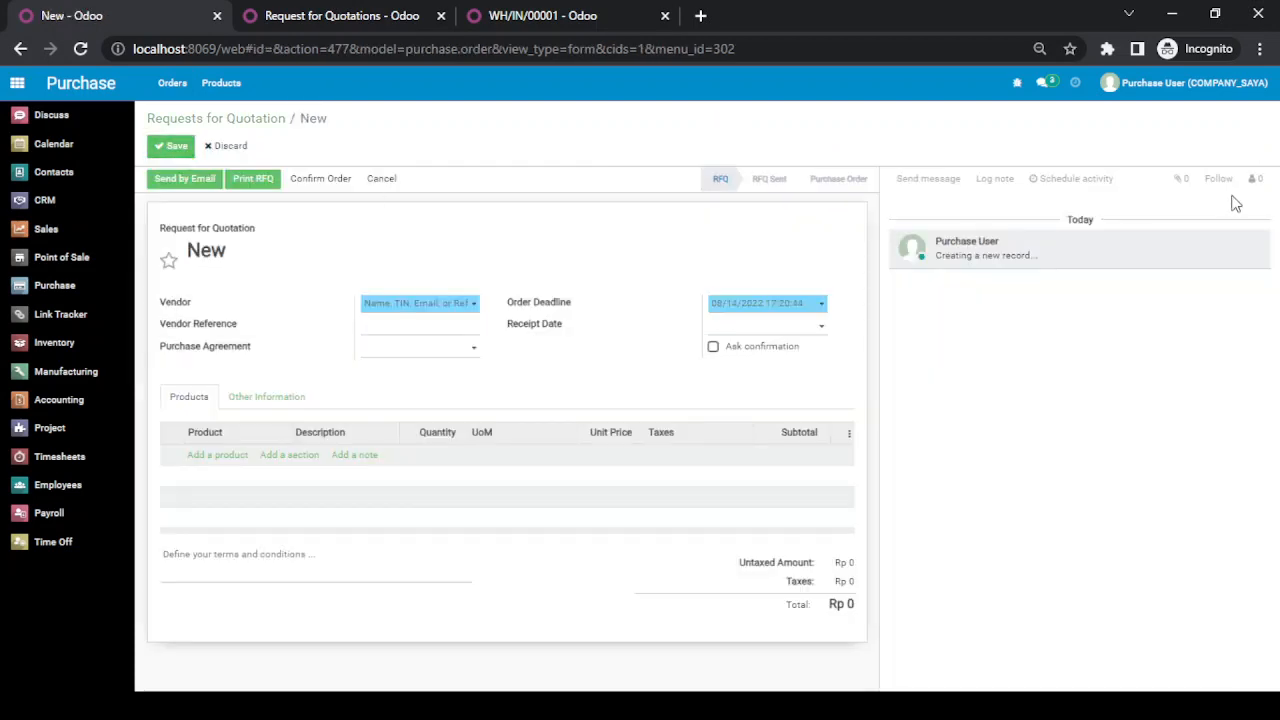
# Step: Change the chatter position in the user's own preferences to place the chatter below the form, and save the preferences
pyautogui.click(1186, 83)
pyautogui.click(1155, 183)
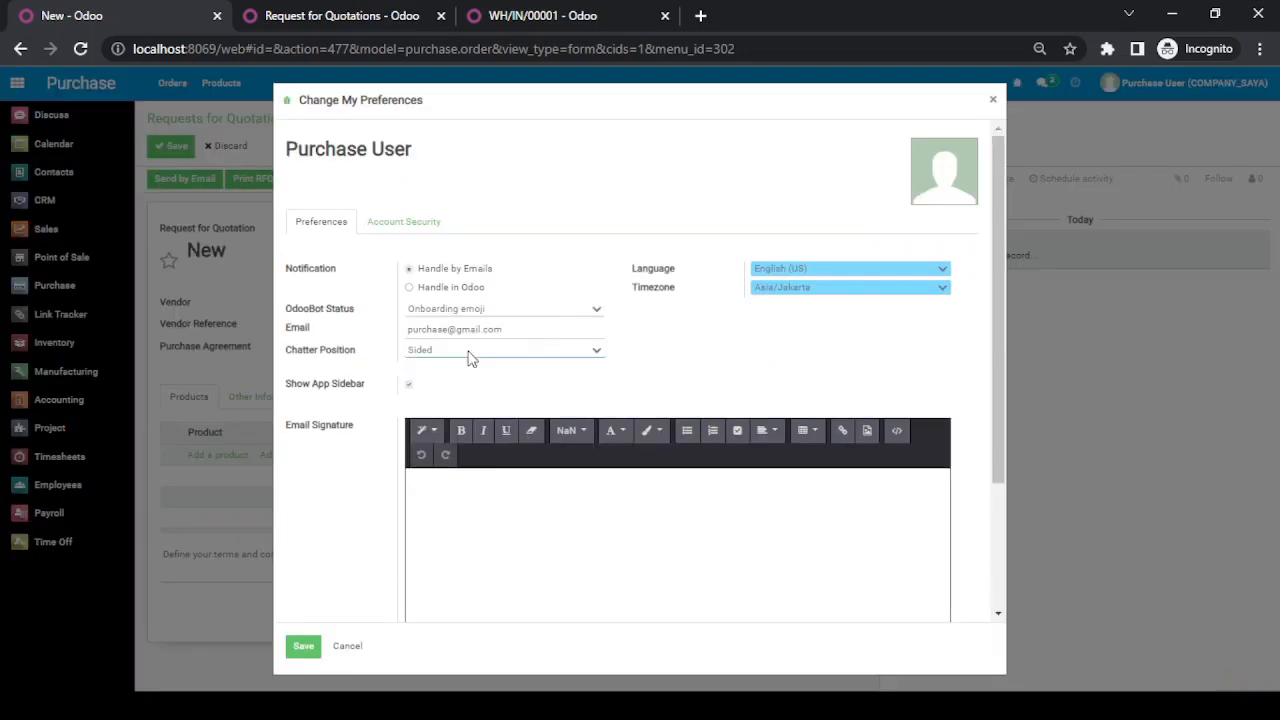
pyautogui.click(470, 358)
pyautogui.click(455, 378)
pyautogui.click(303, 648)
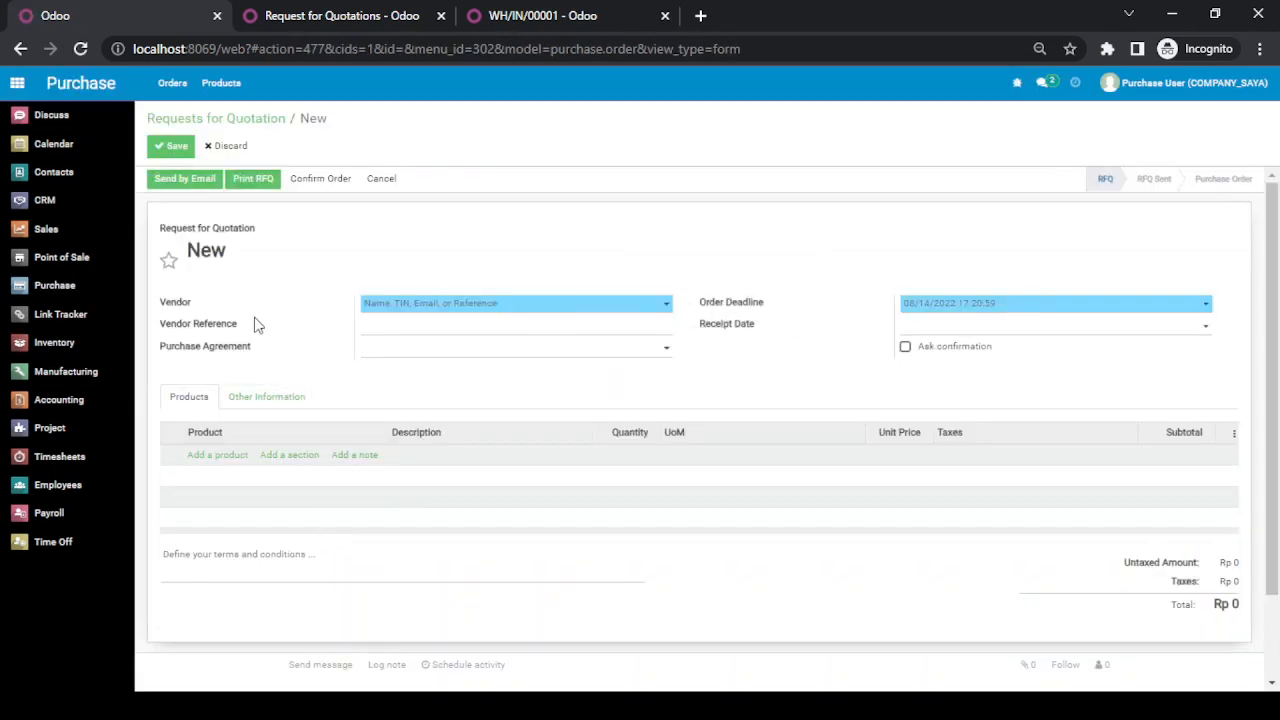
# Step: Set the vendor to PT. Buana Sarana and add the product [PP100] Papan 100 cm as an order line
pyautogui.click(424, 312)
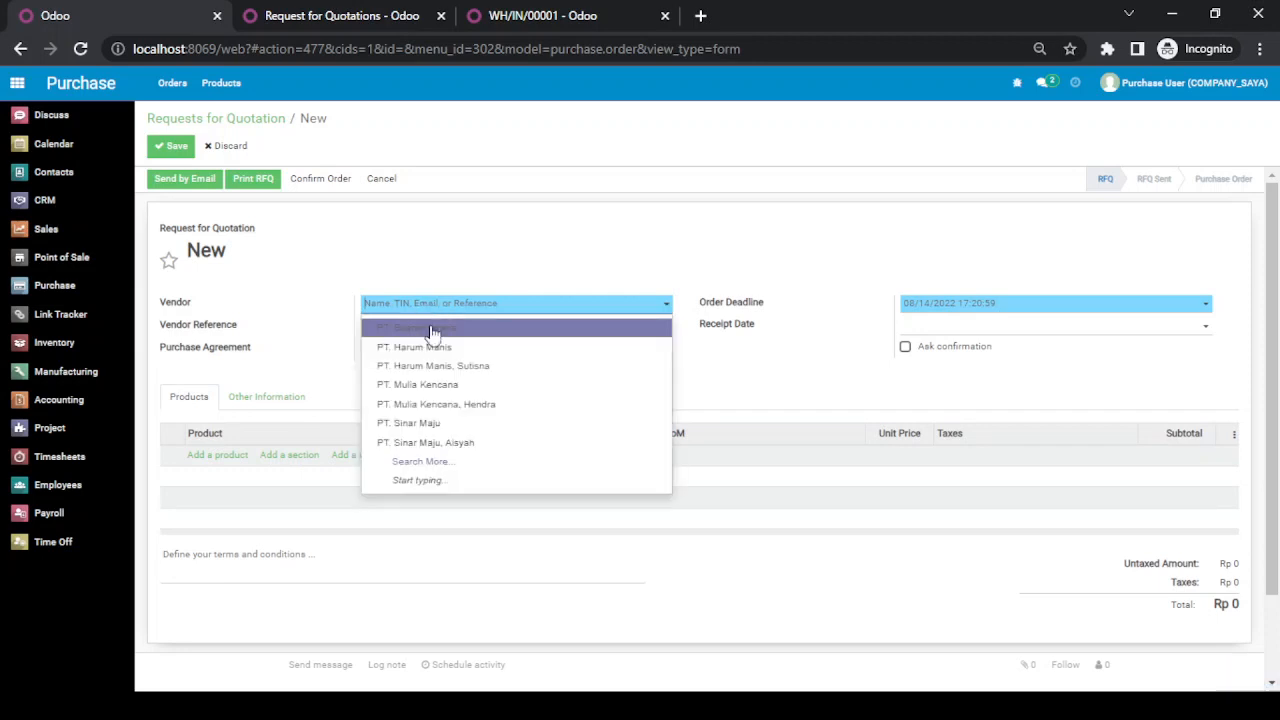
pyautogui.click(432, 329)
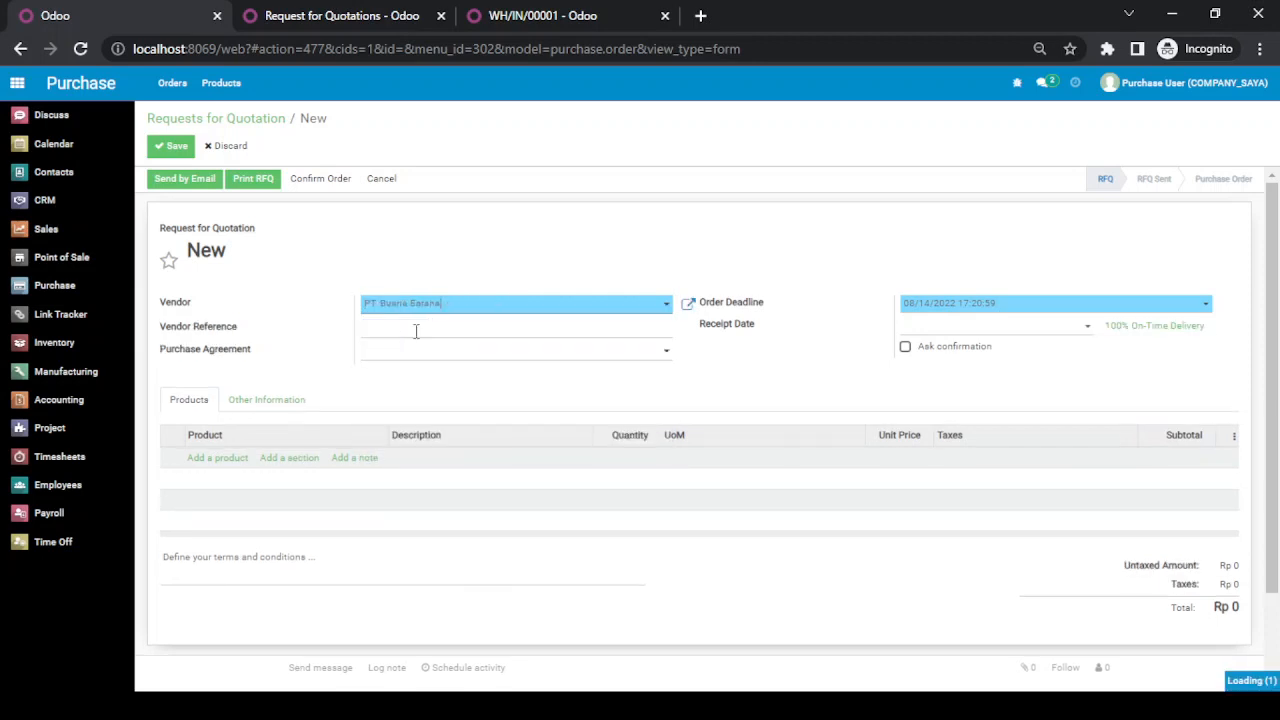
pyautogui.click(225, 462)
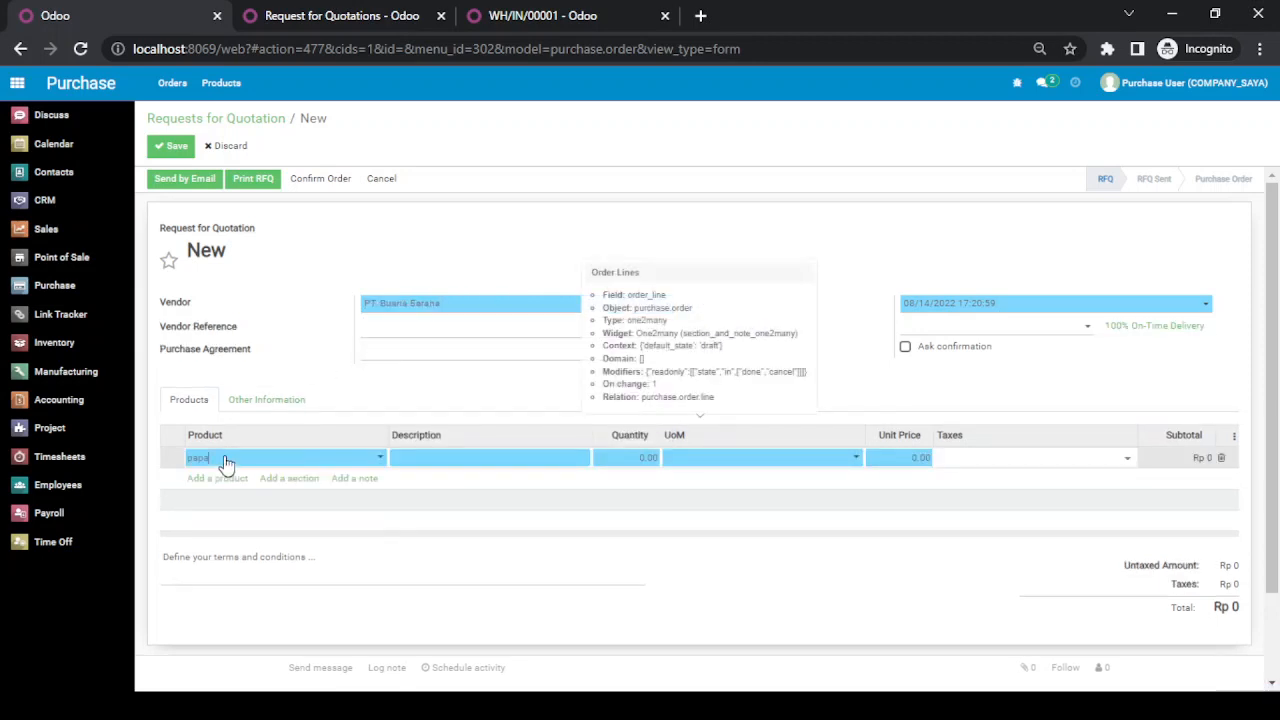
pyautogui.write('pape')
pyautogui.press('Down')
pyautogui.press('Return')
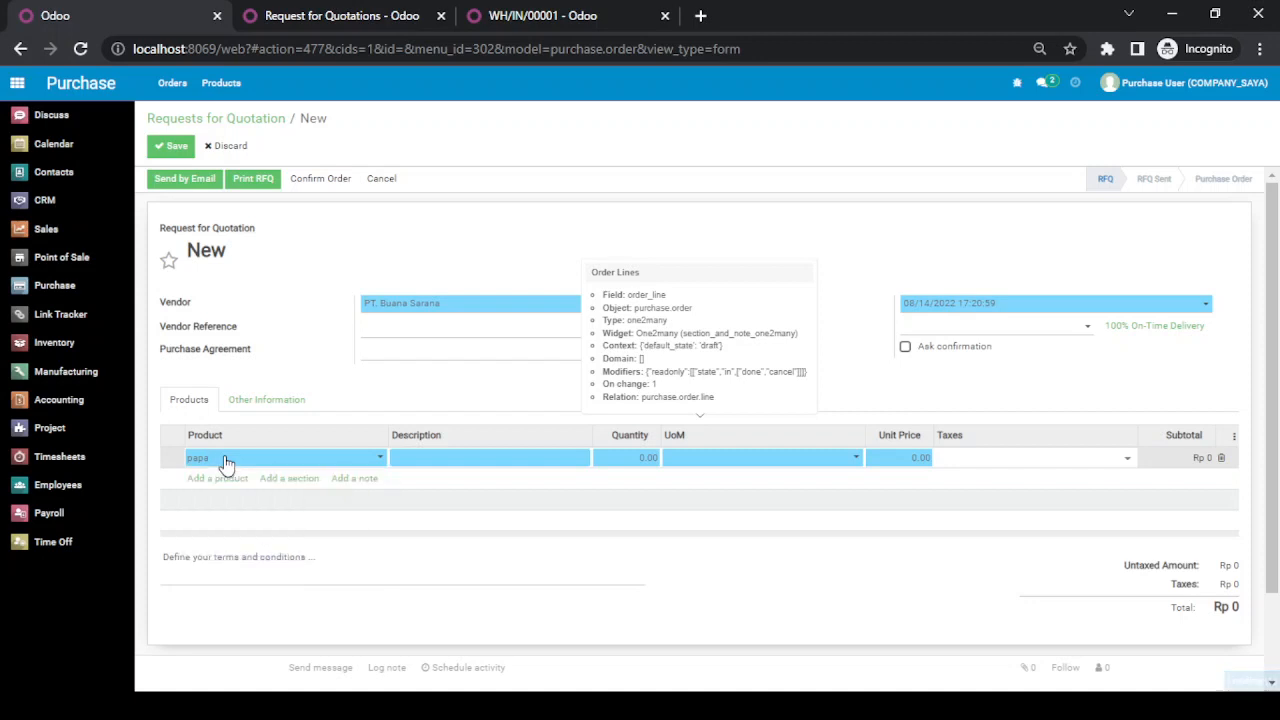
# Step: Set the Papan 100 cm line's quantity to 100 and remove its 15% tax
pyautogui.press('Tab')
pyautogui.press('Tab')
pyautogui.write('1')
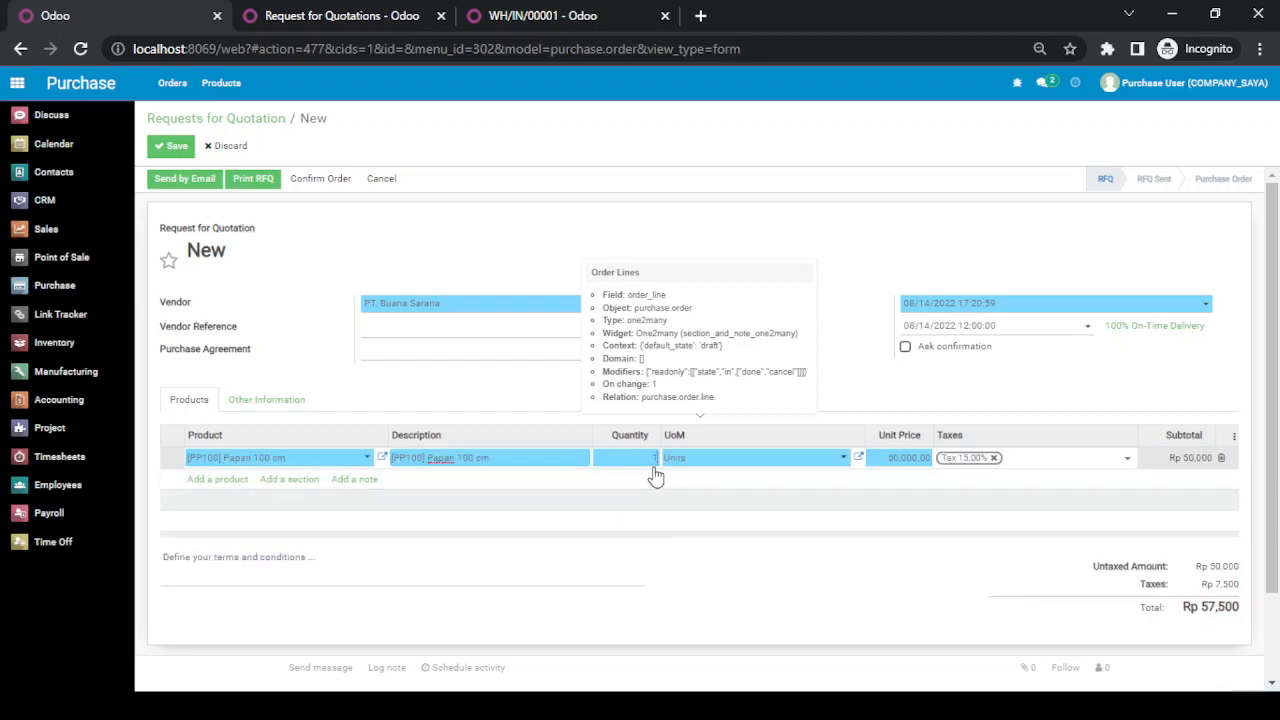
pyautogui.click(995, 461)
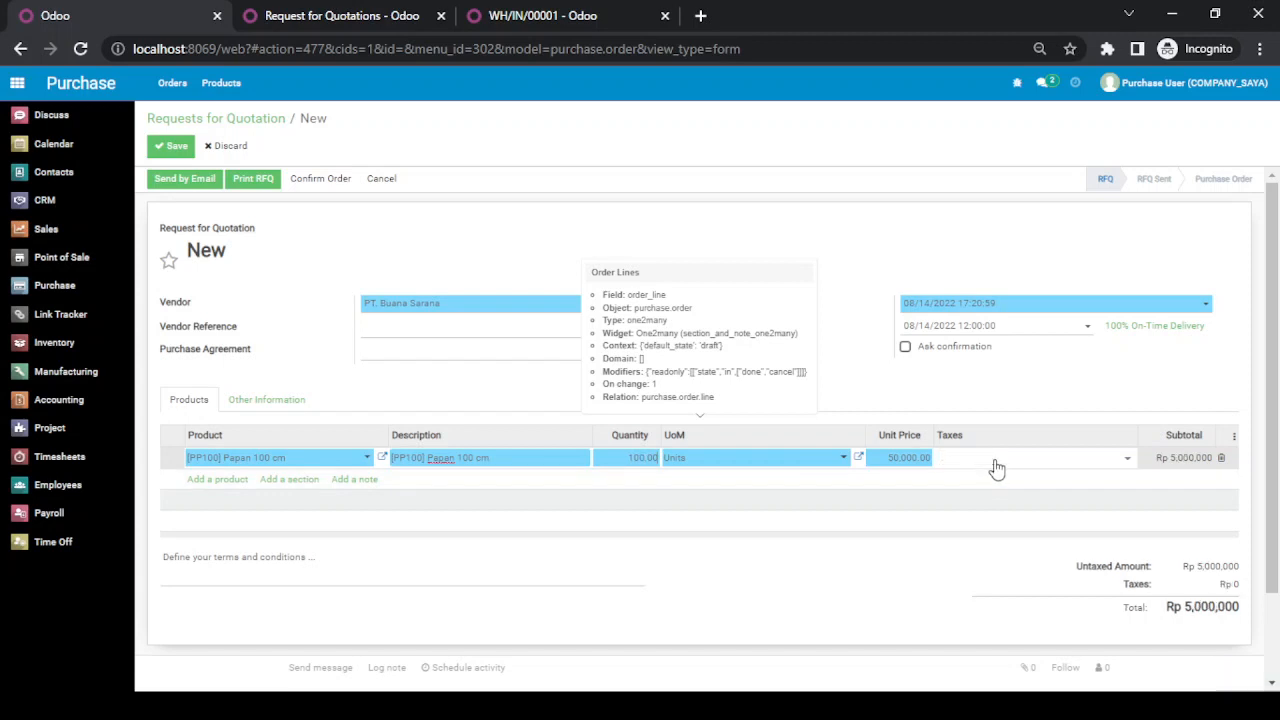
pyautogui.click(925, 579)
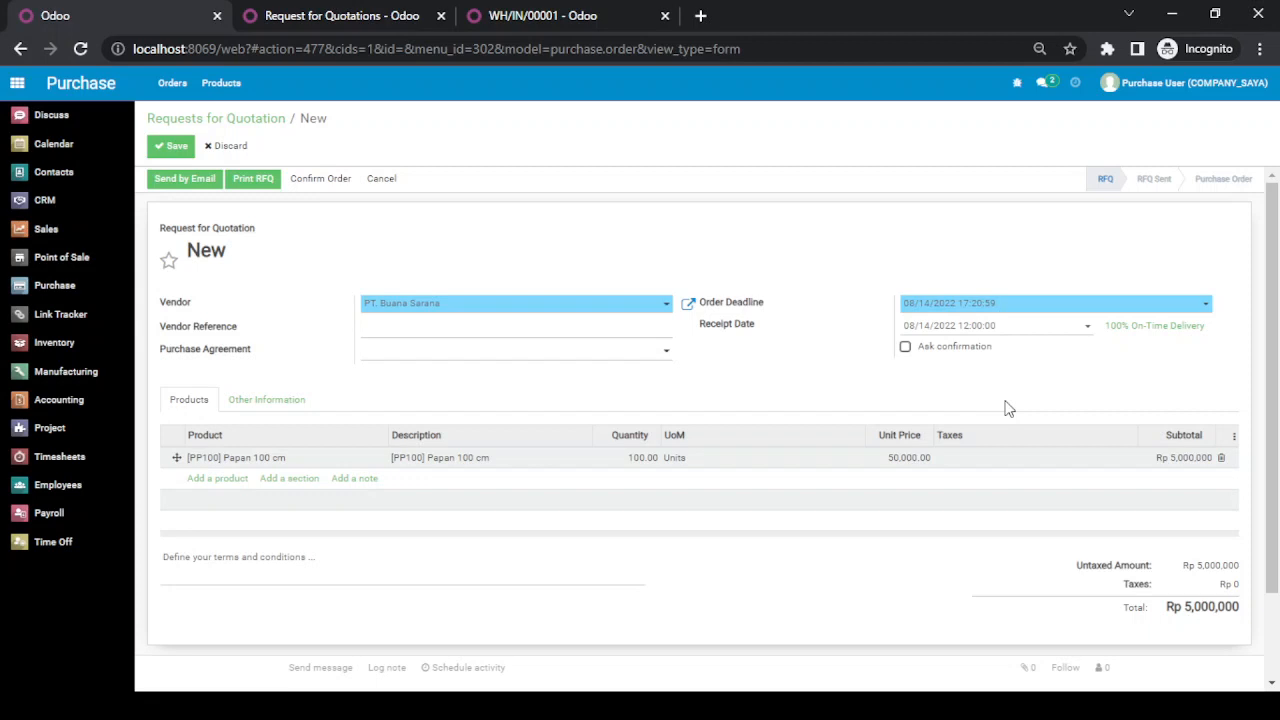
# Step: Save the new request for quotation and confirm the order as the Purchase User
pyautogui.click(162, 147)
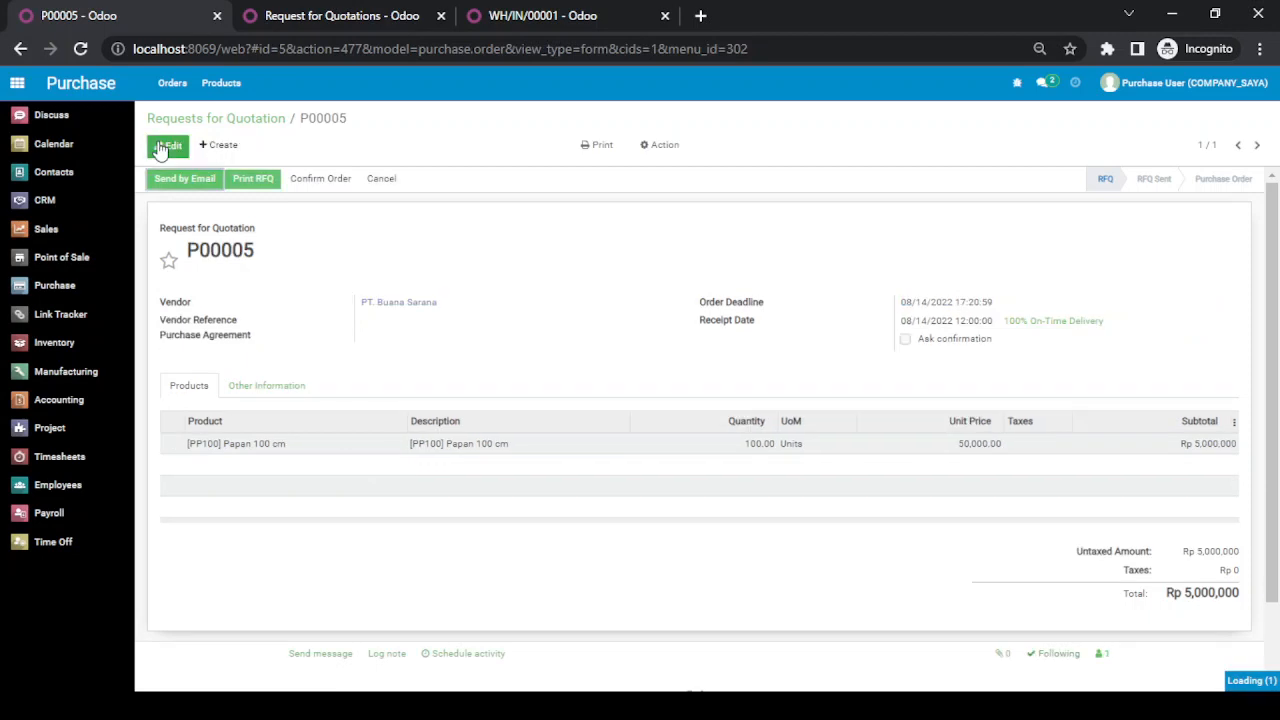
pyautogui.doubleClick(203, 253)
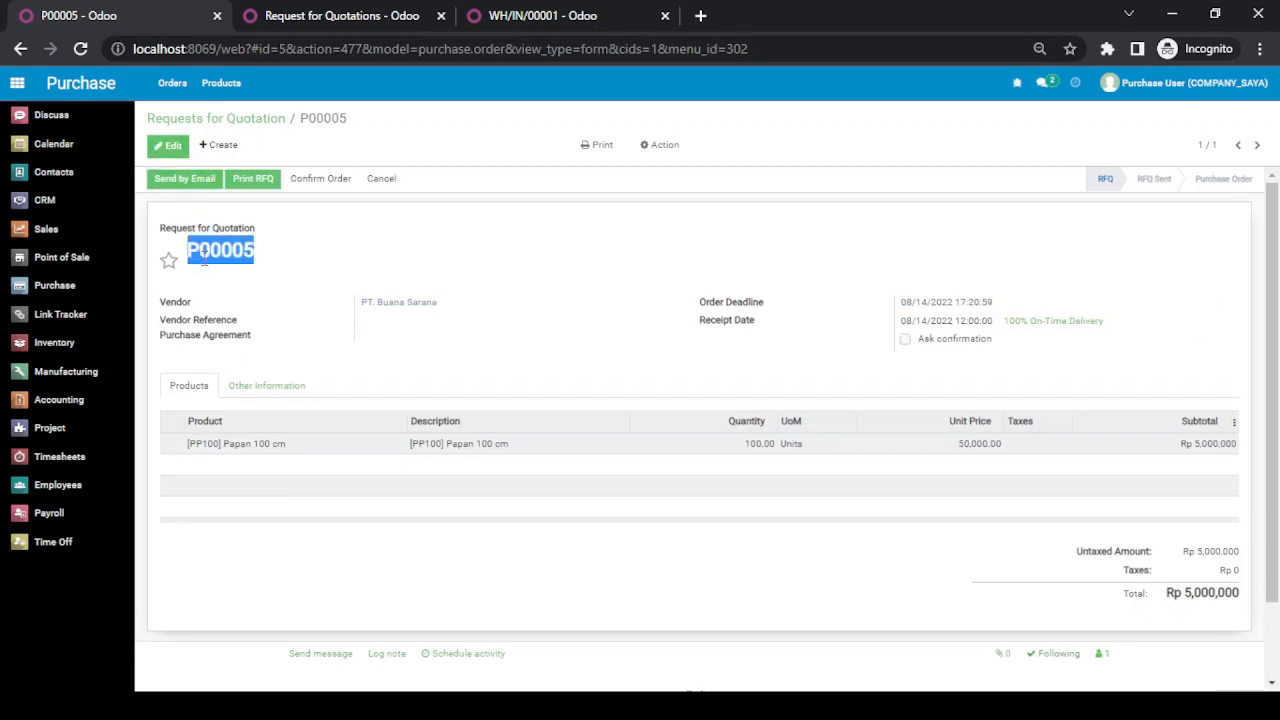
pyautogui.click(451, 260)
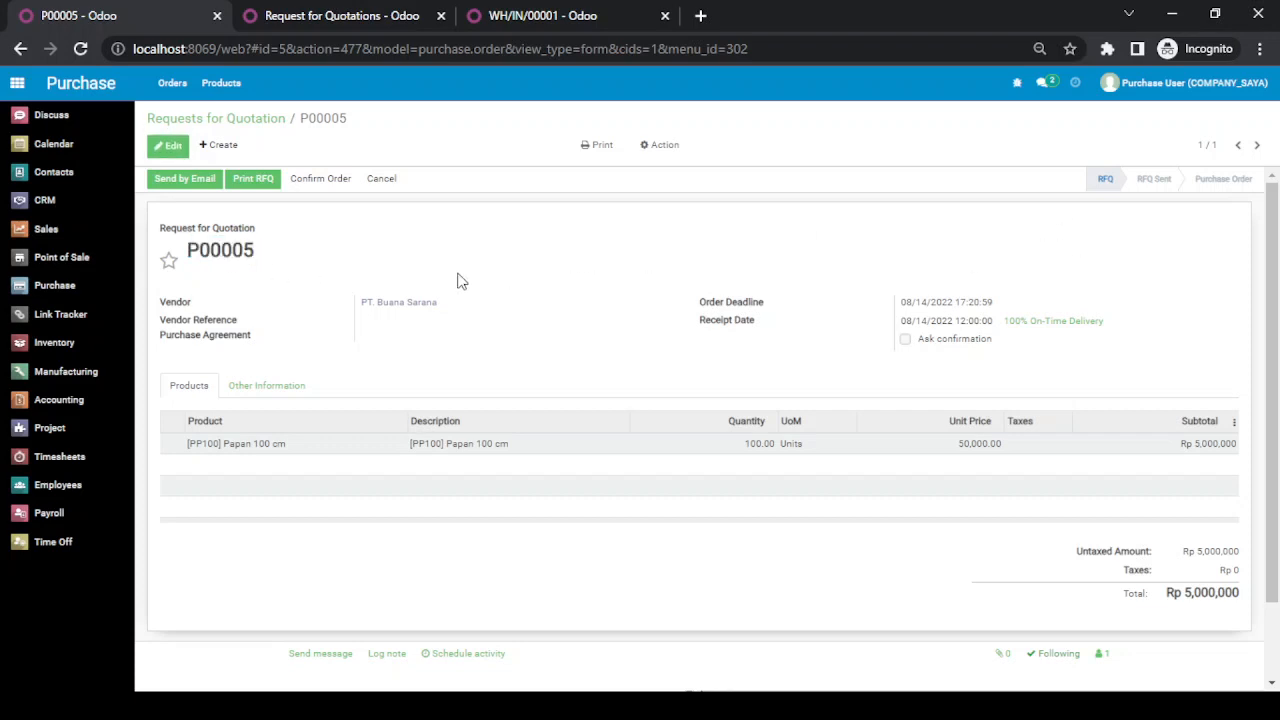
pyautogui.click(337, 184)
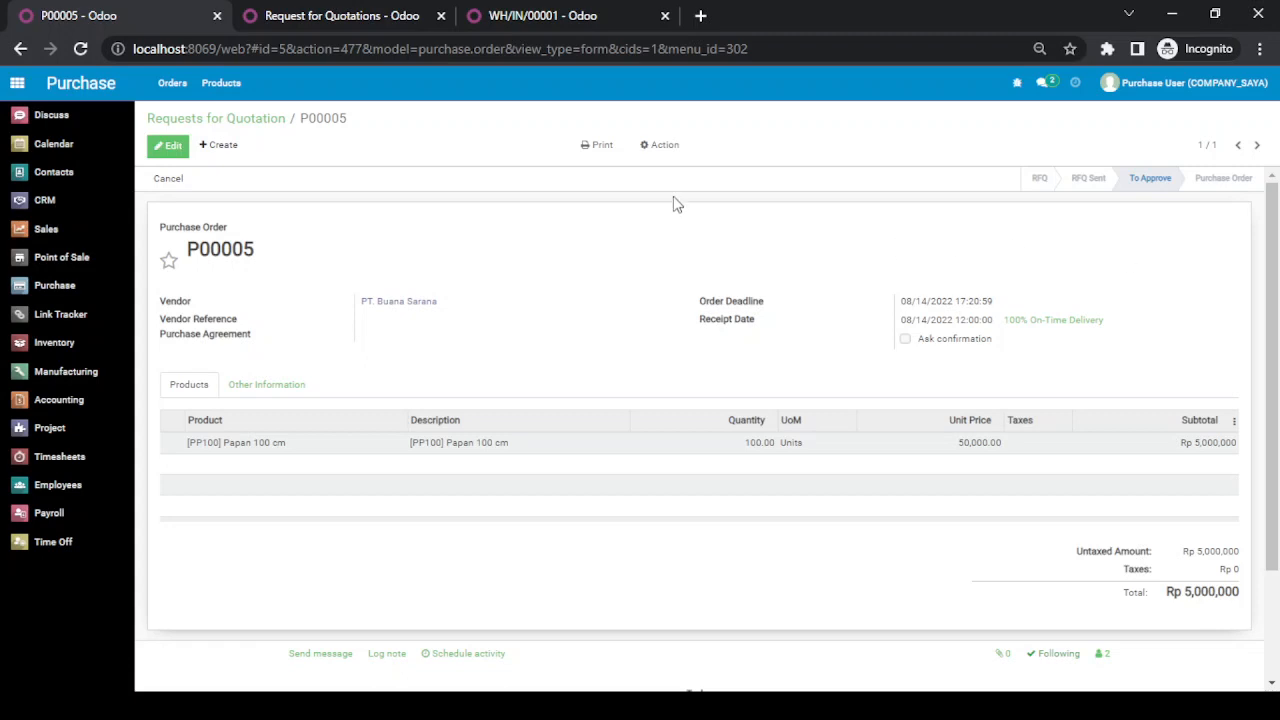
# Step: Switch to the administrator's browser session, reload it, and open the Purchase User's PT. Buana Sarana order from the Purchase app's Requests for Quotation
pyautogui.click(380, 18)
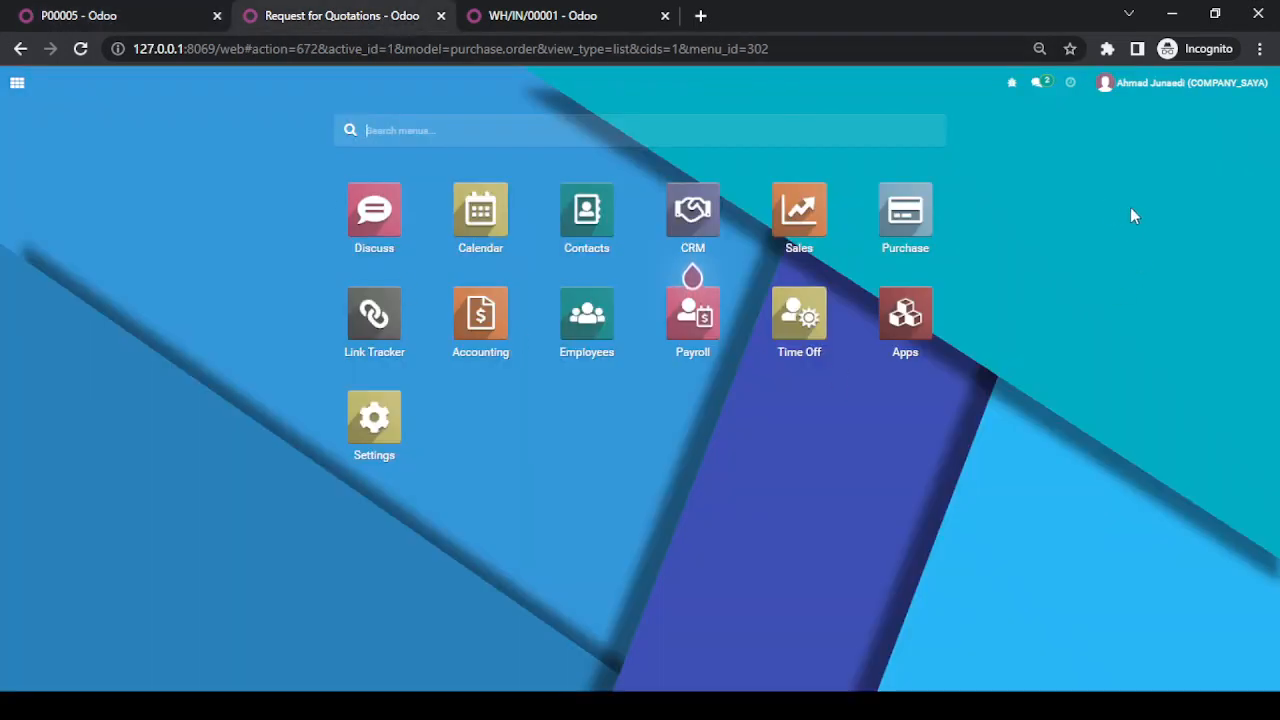
pyautogui.press('F5')
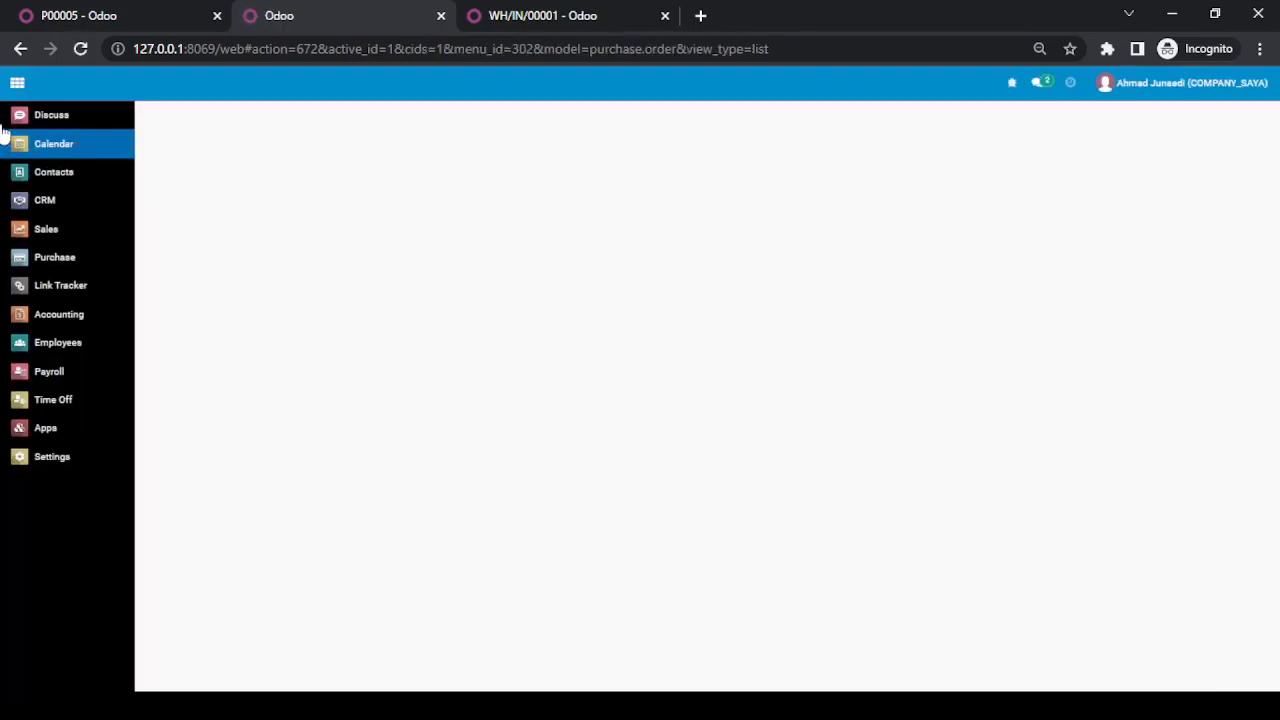
pyautogui.click(17, 83)
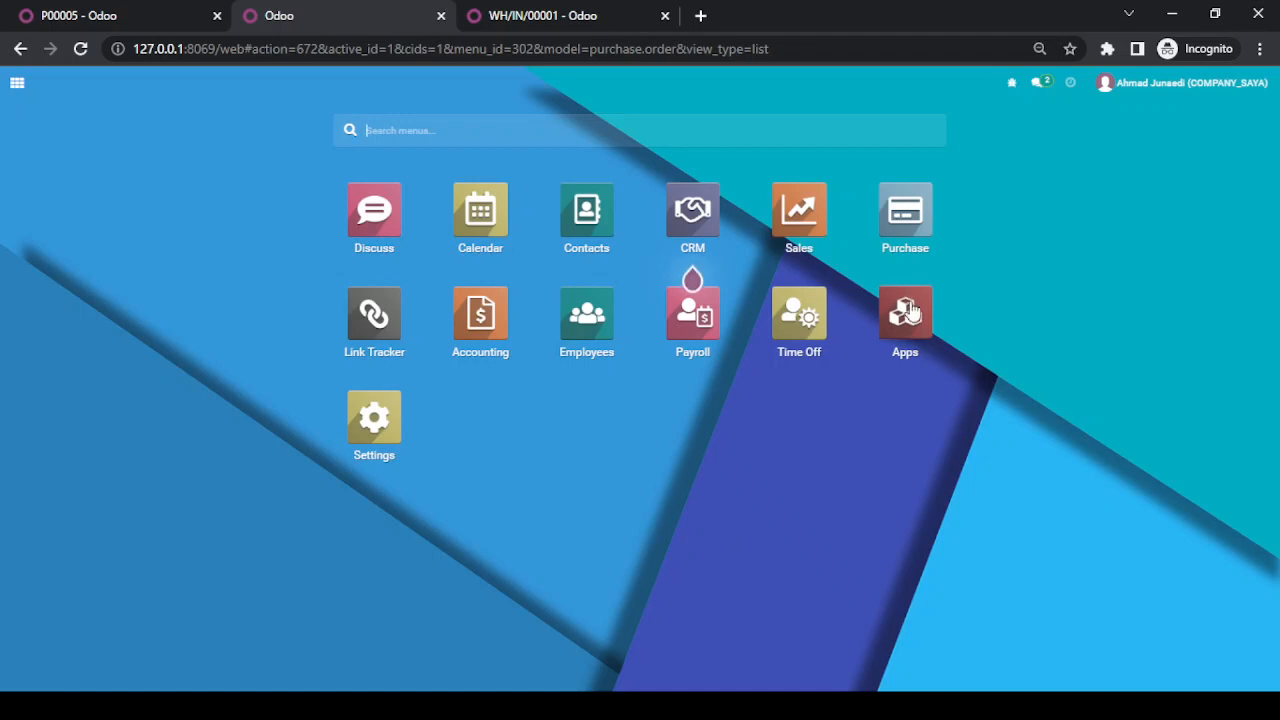
pyautogui.click(912, 225)
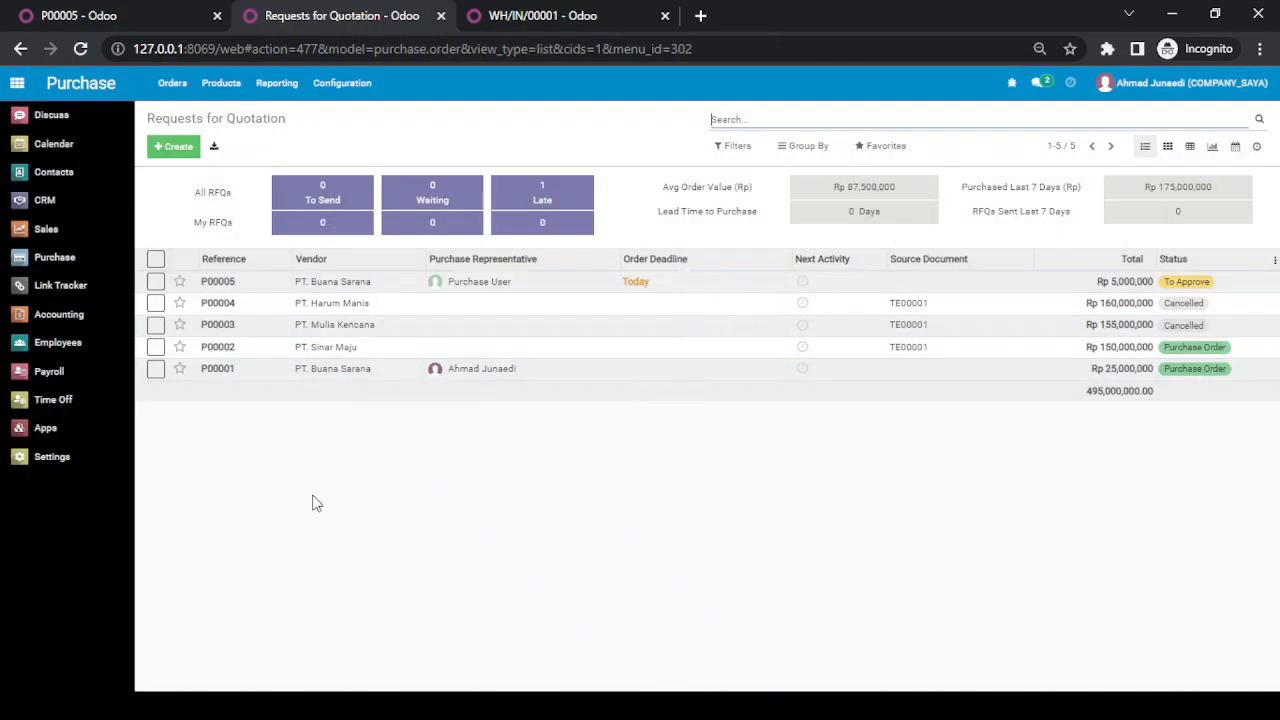
pyautogui.moveTo(228, 303); pyautogui.dragTo(217, 288)
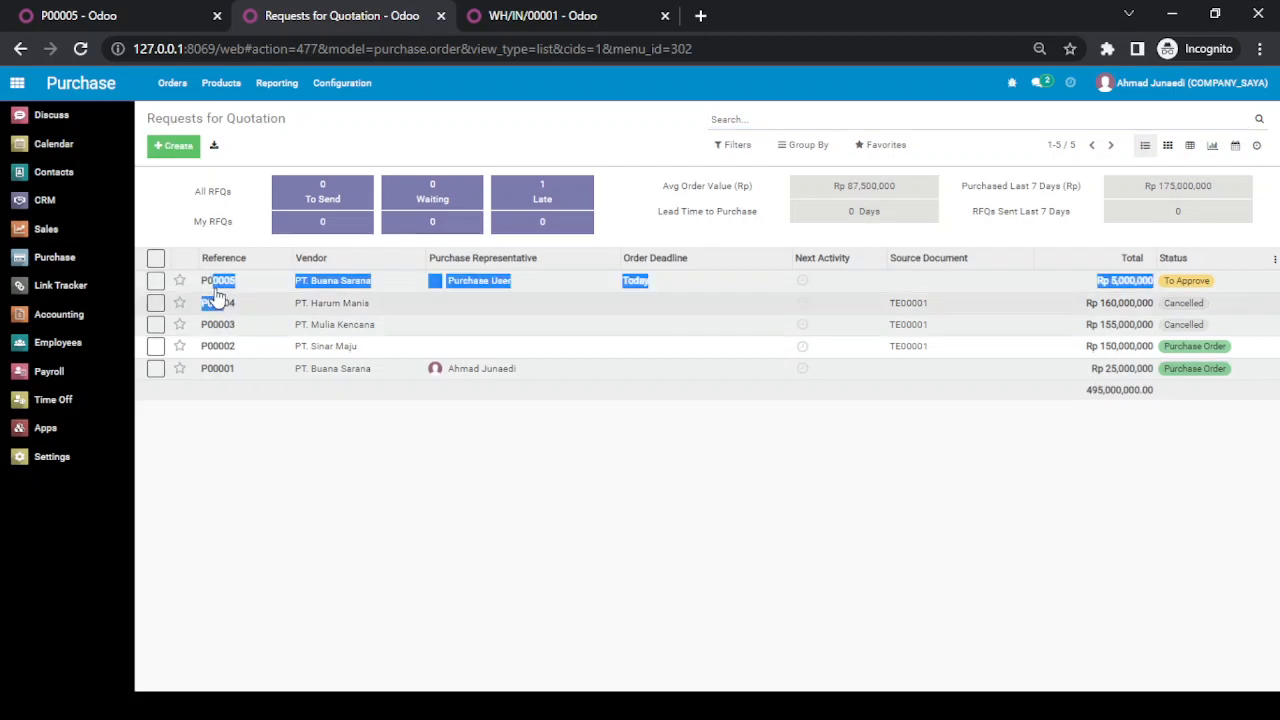
pyautogui.doubleClick(229, 286)
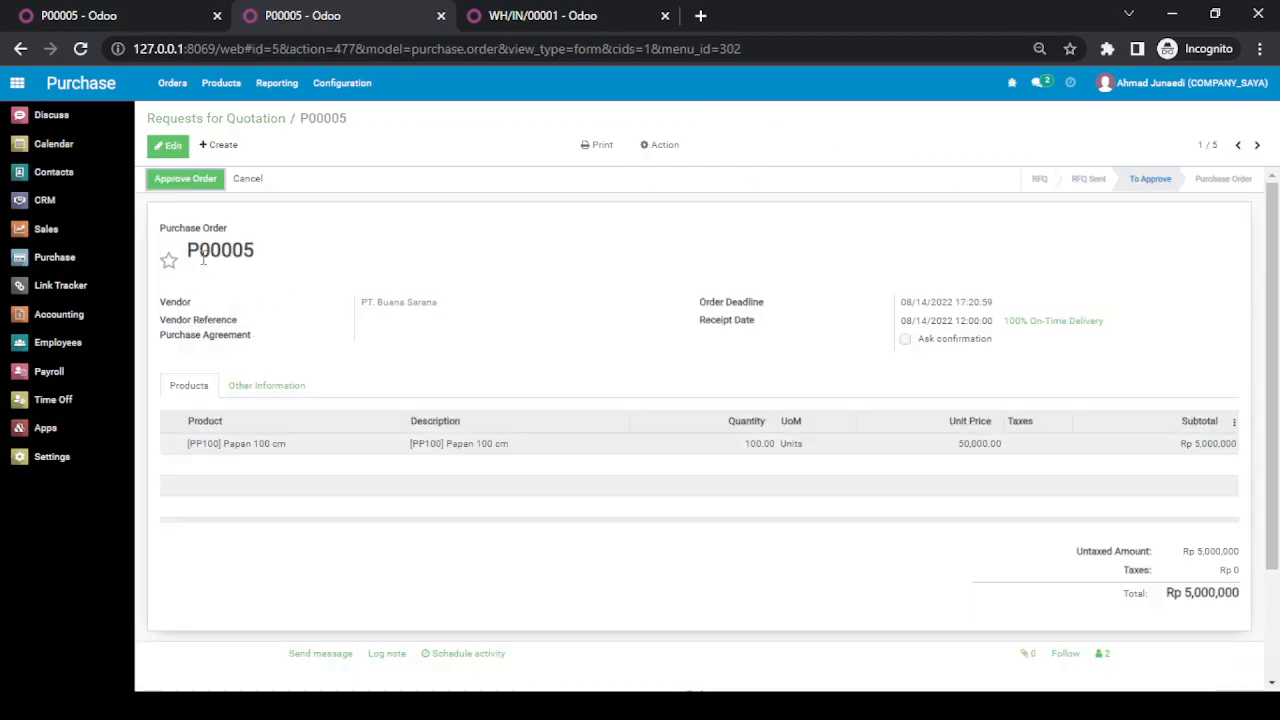
# Step: Approve the PT. Buana Sarana purchase order as the administrator
pyautogui.doubleClick(203, 259)
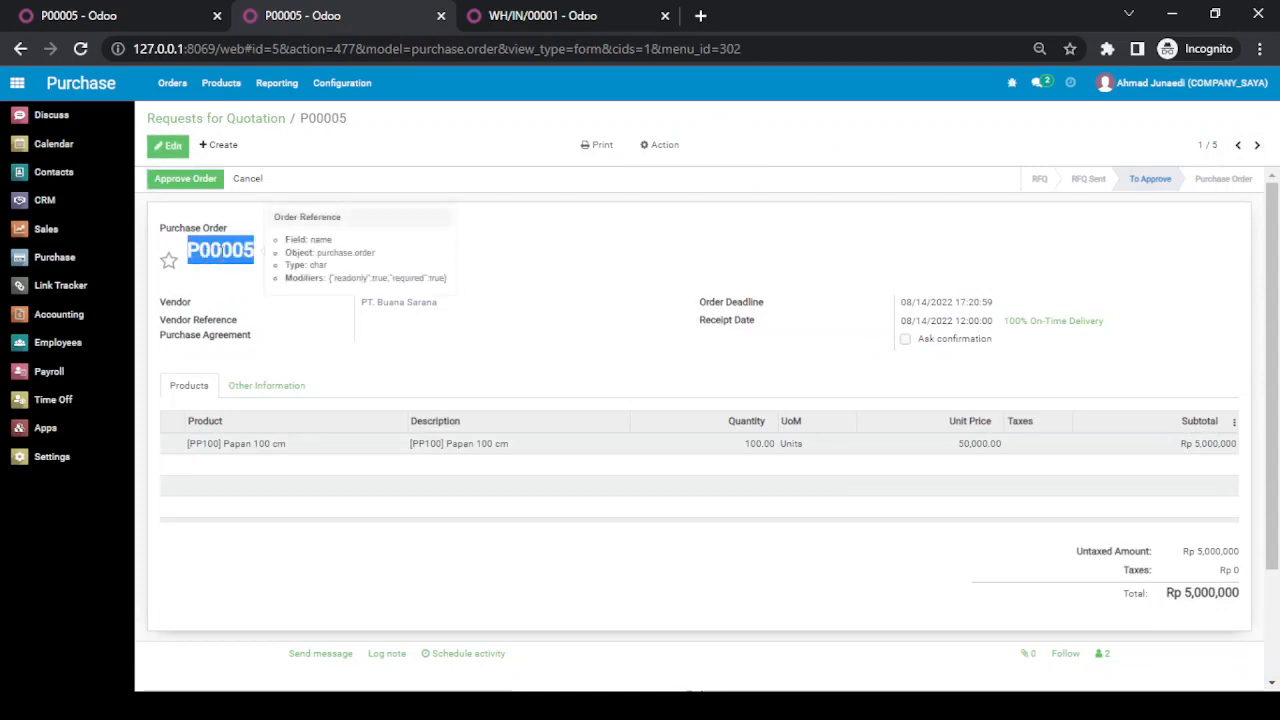
pyautogui.click(538, 255)
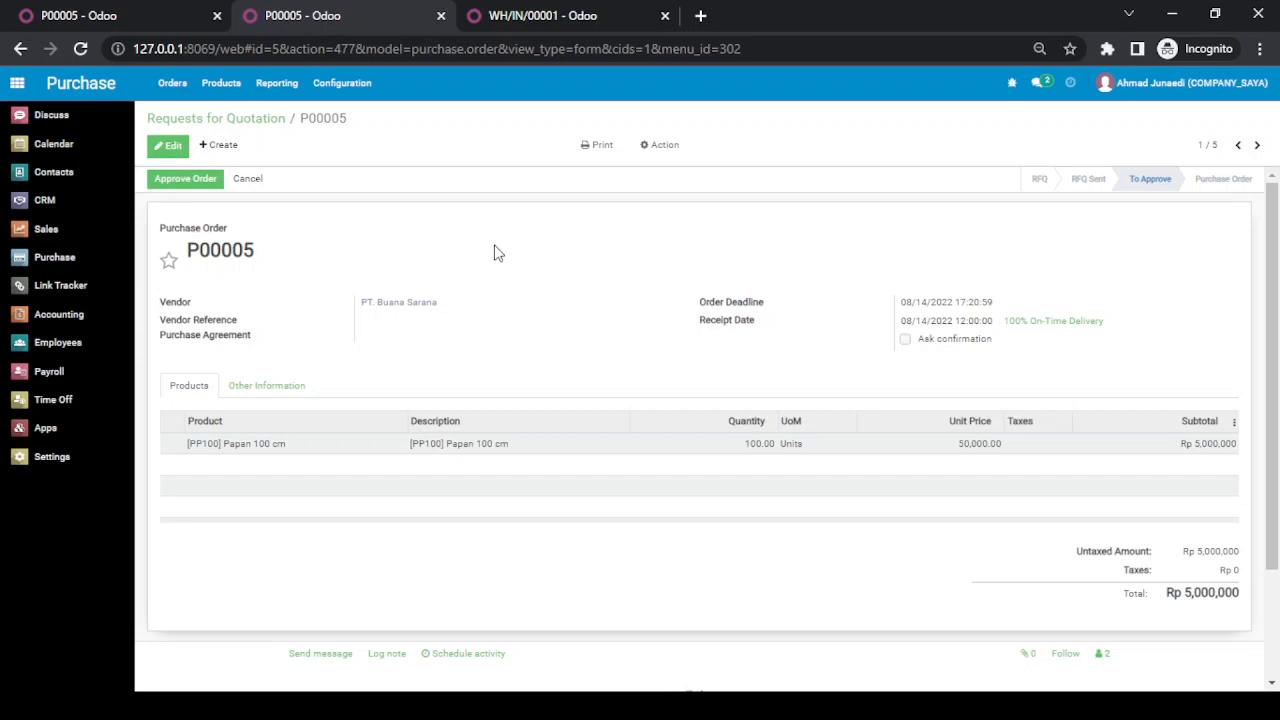
pyautogui.click(190, 182)
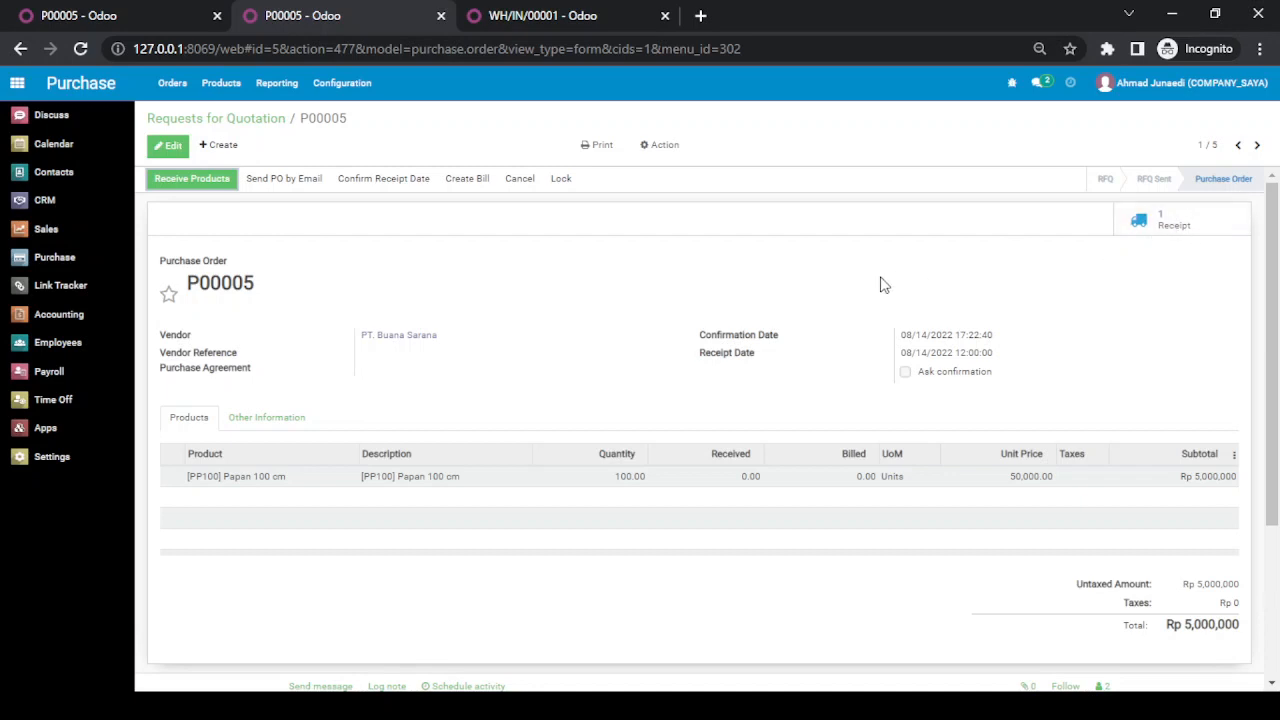
# Step: Return to the Purchase User's session and reload the purchase order to check its status
pyautogui.click(85, 16)
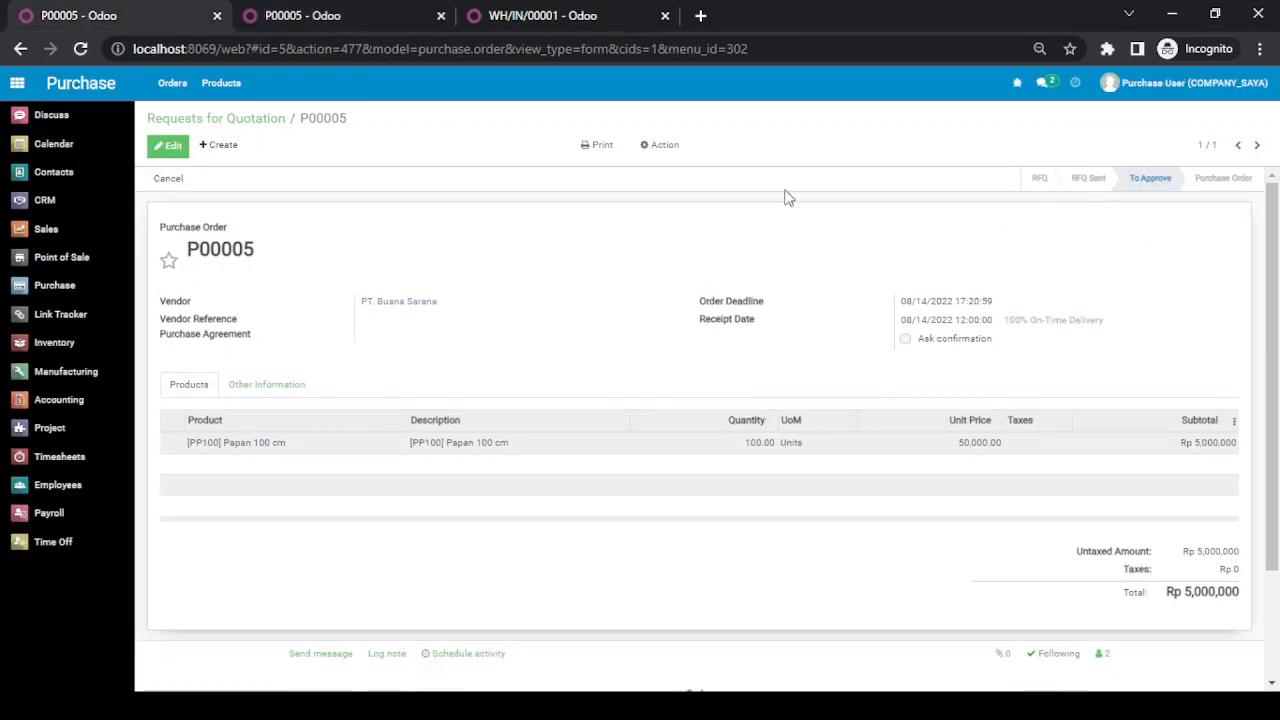
pyautogui.click(80, 48)
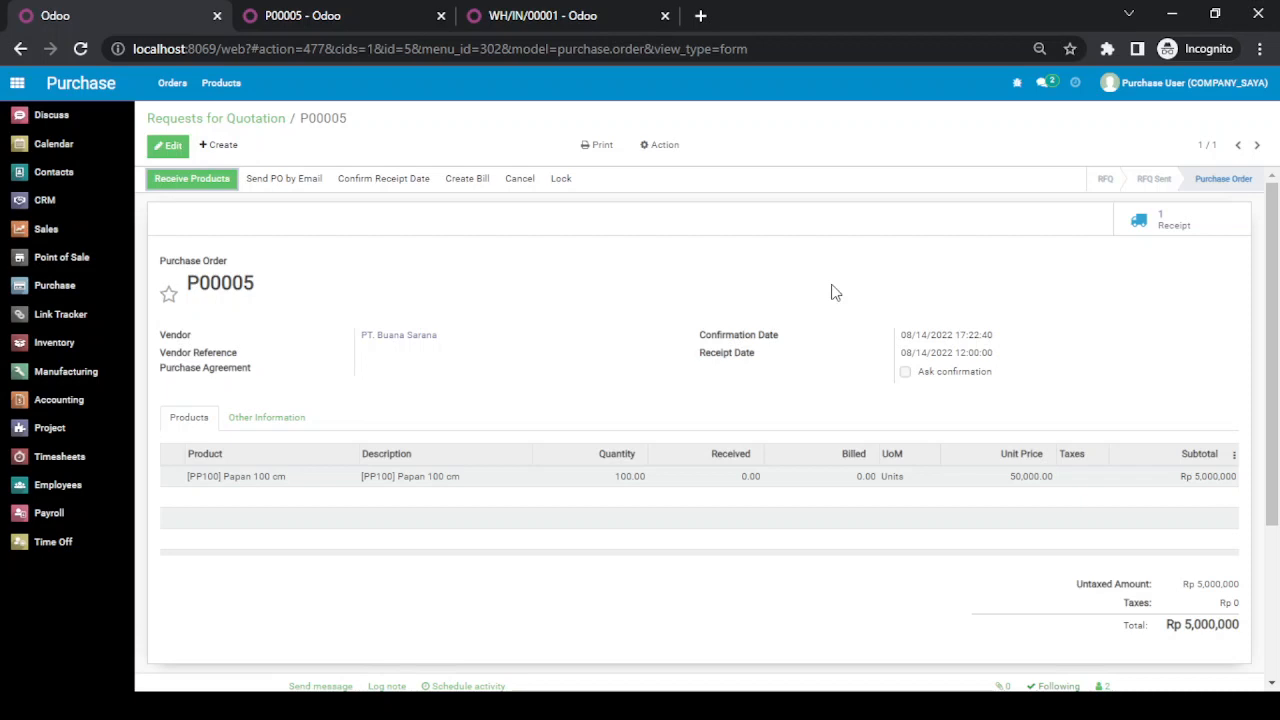
pyautogui.hotkey('alt', 'Tab')
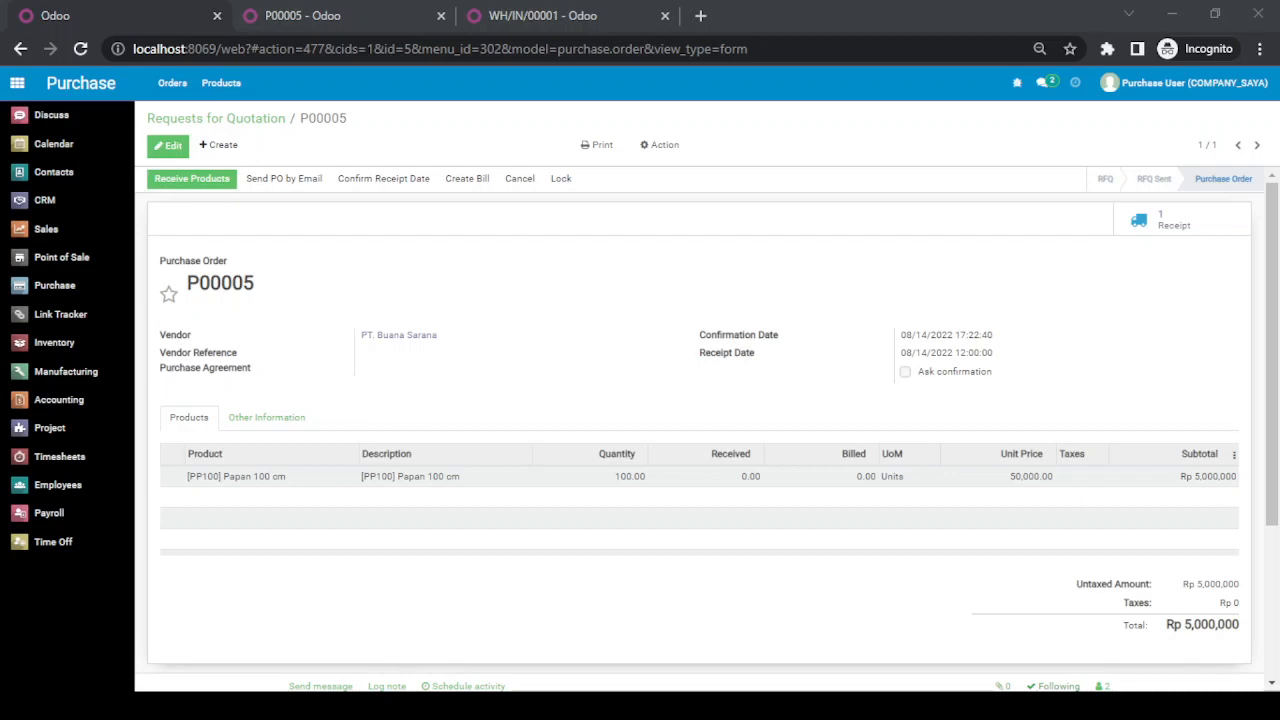